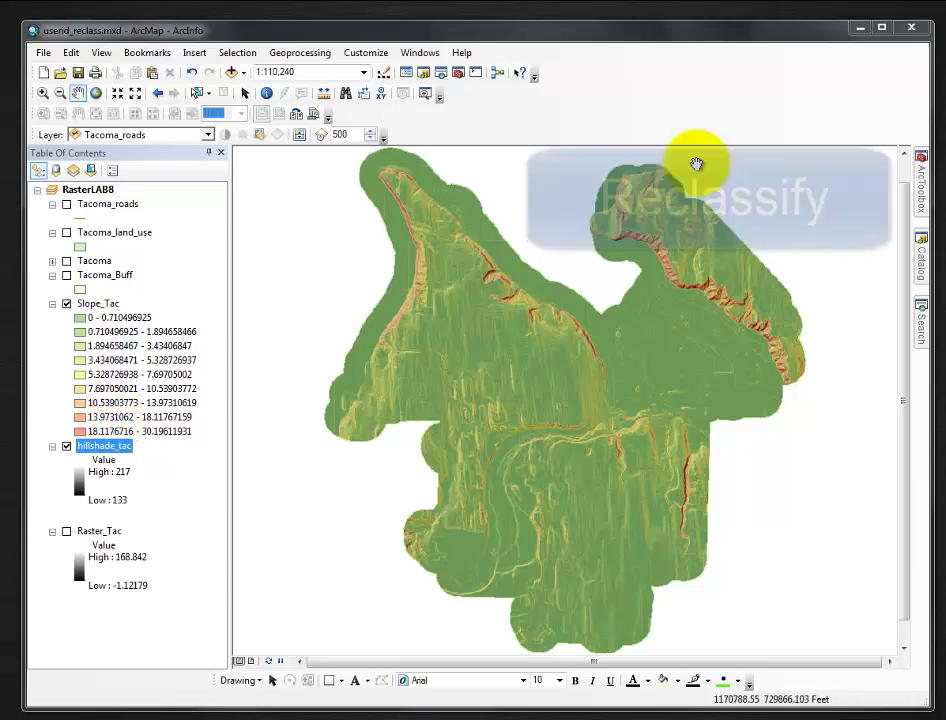
Launch Reclassify from ArcToolbox with Slope_Tac as input raster and open its Classification histogram.
click(921, 185)
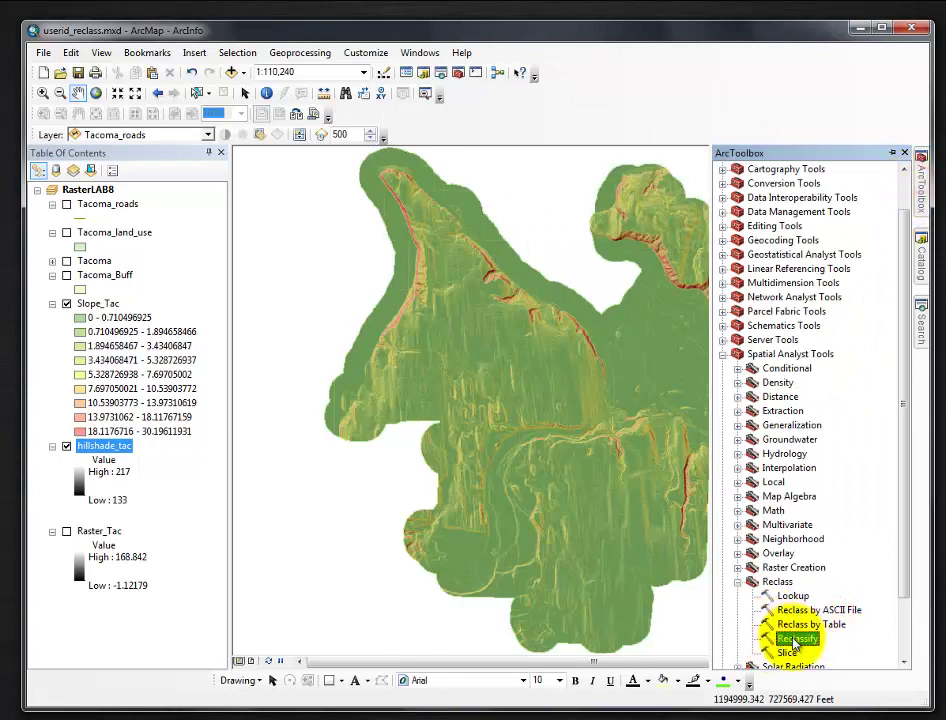
double_click(796, 639)
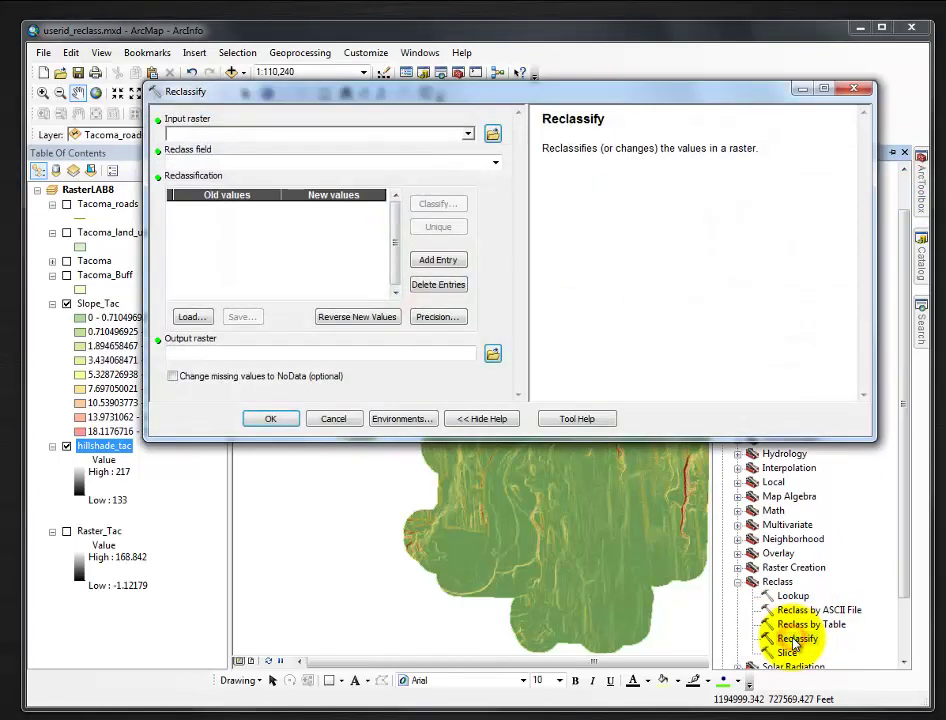
click(467, 135)
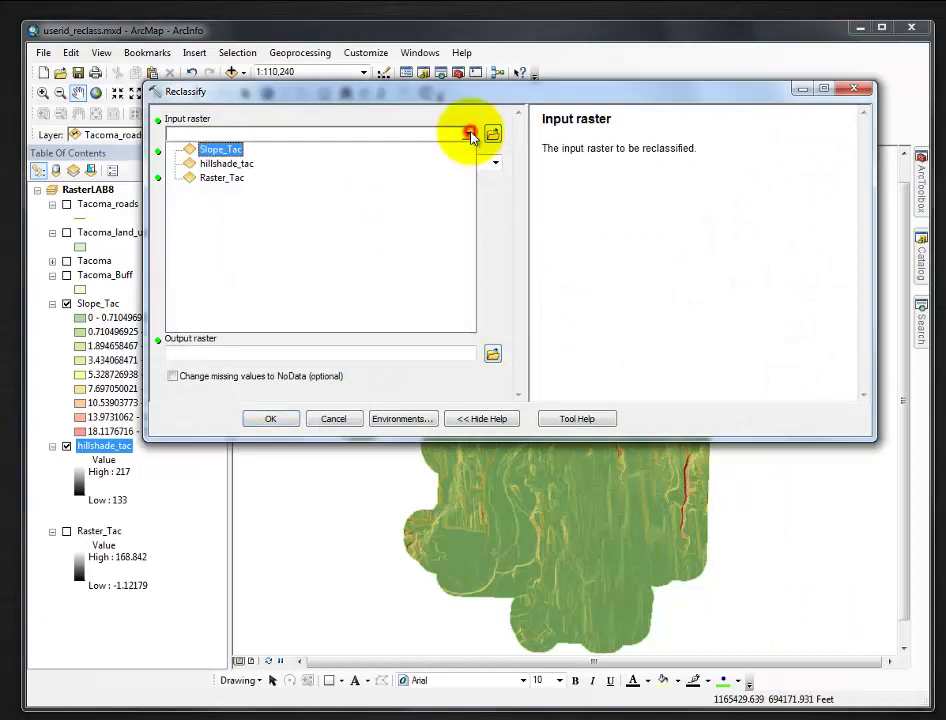
click(216, 152)
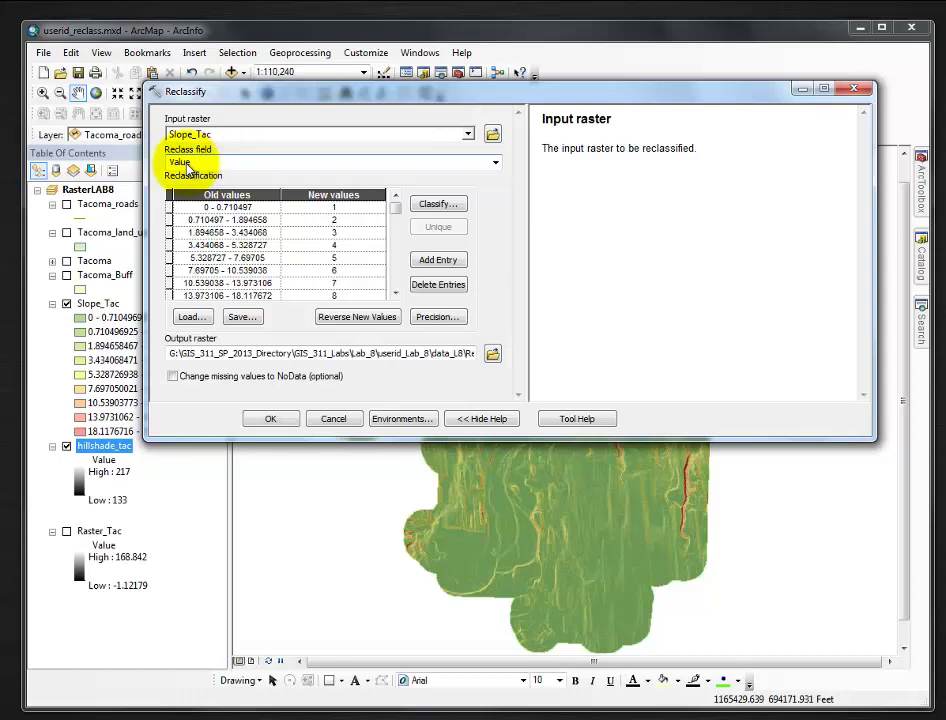
click(437, 204)
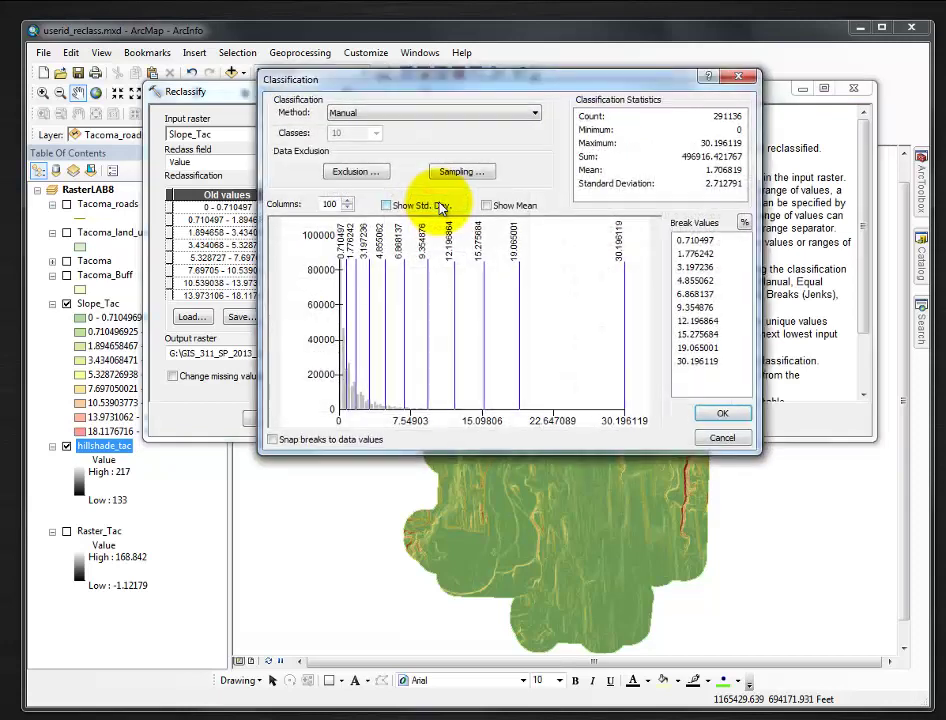
Keep the Manual method and delete the 0.710497 and 1.776242 breaks.
click(350, 117)
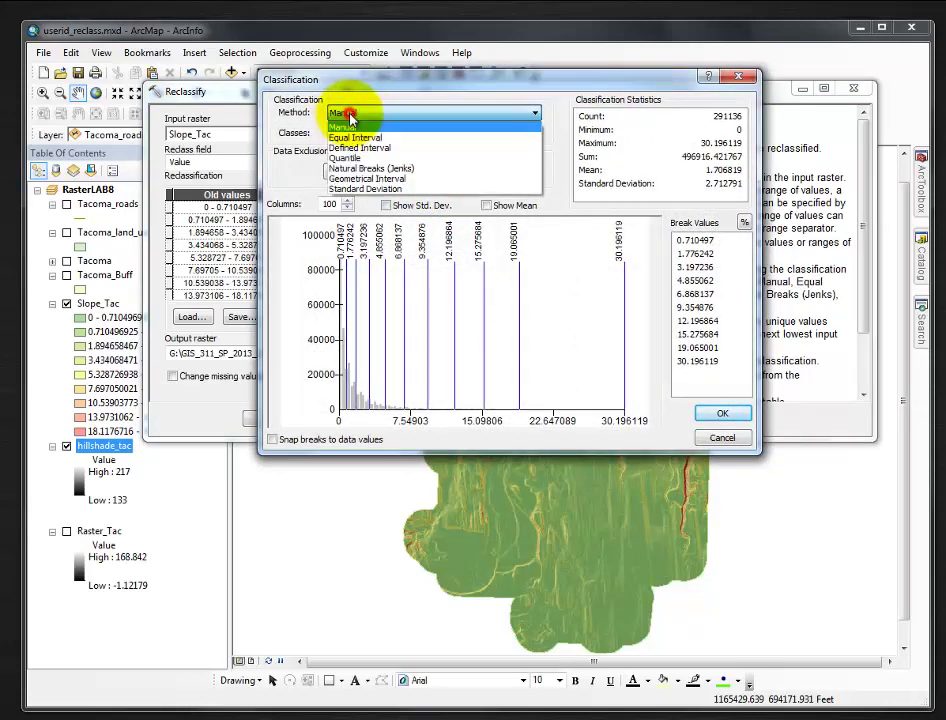
click(350, 118)
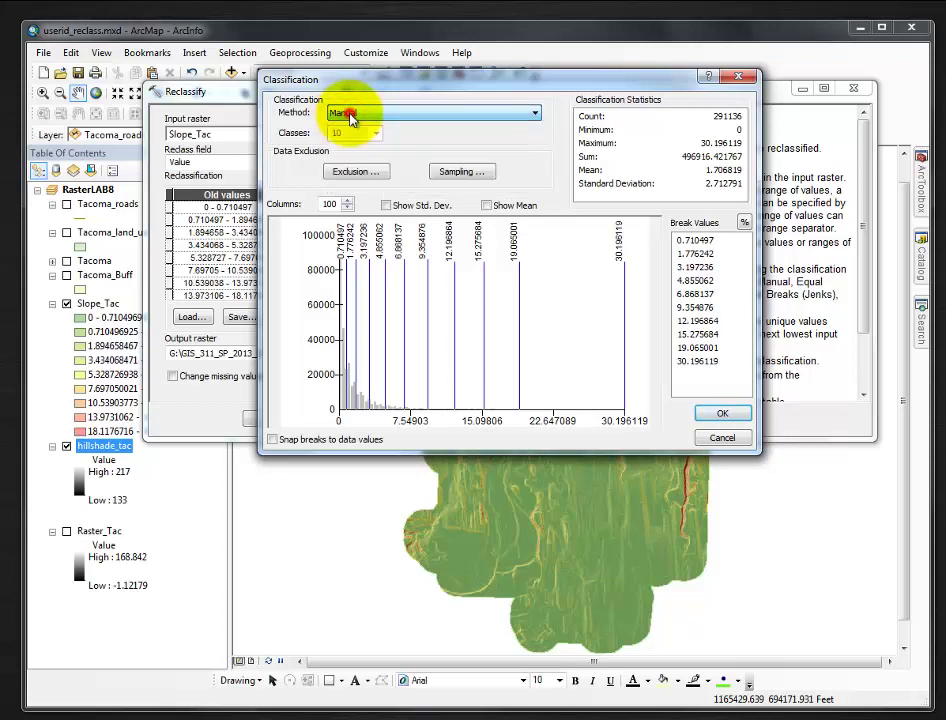
click(345, 285)
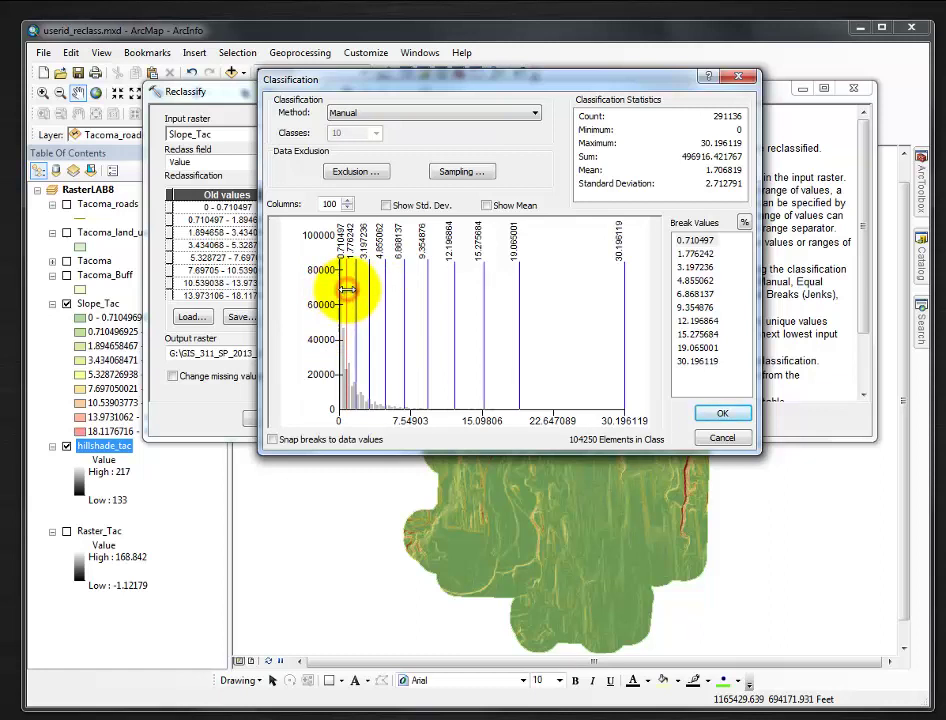
right_click(346, 290)
click(372, 301)
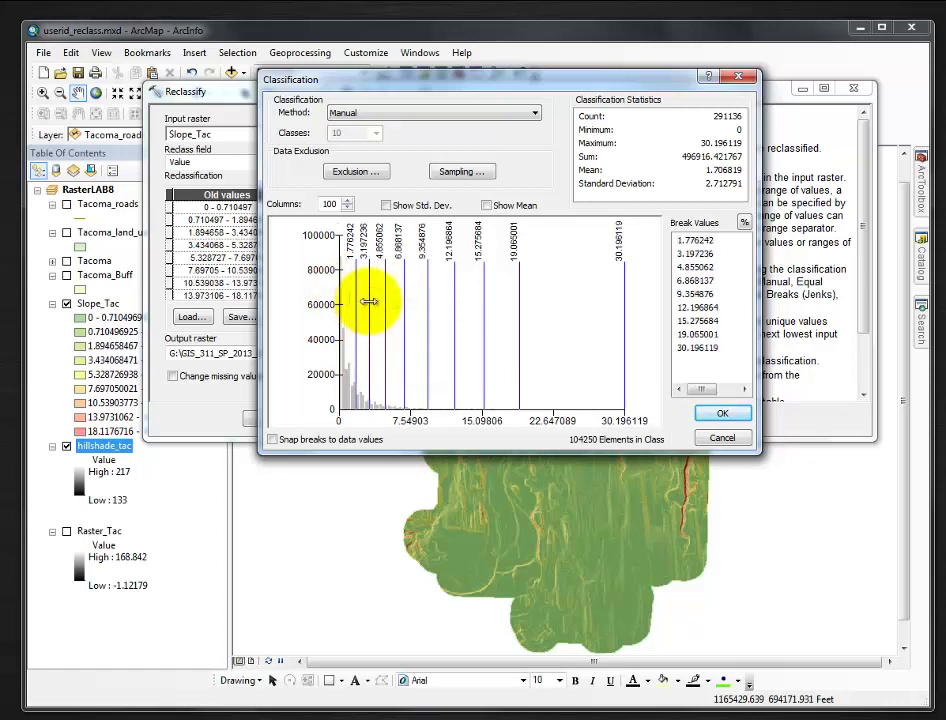
click(692, 241)
click(692, 241)
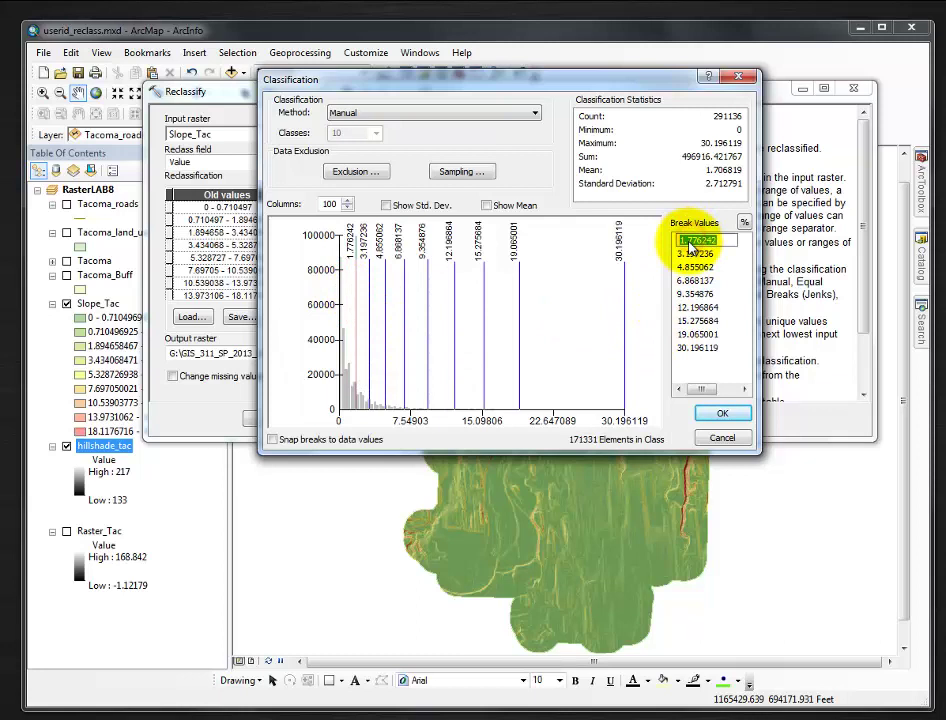
click(358, 292)
right_click(358, 292)
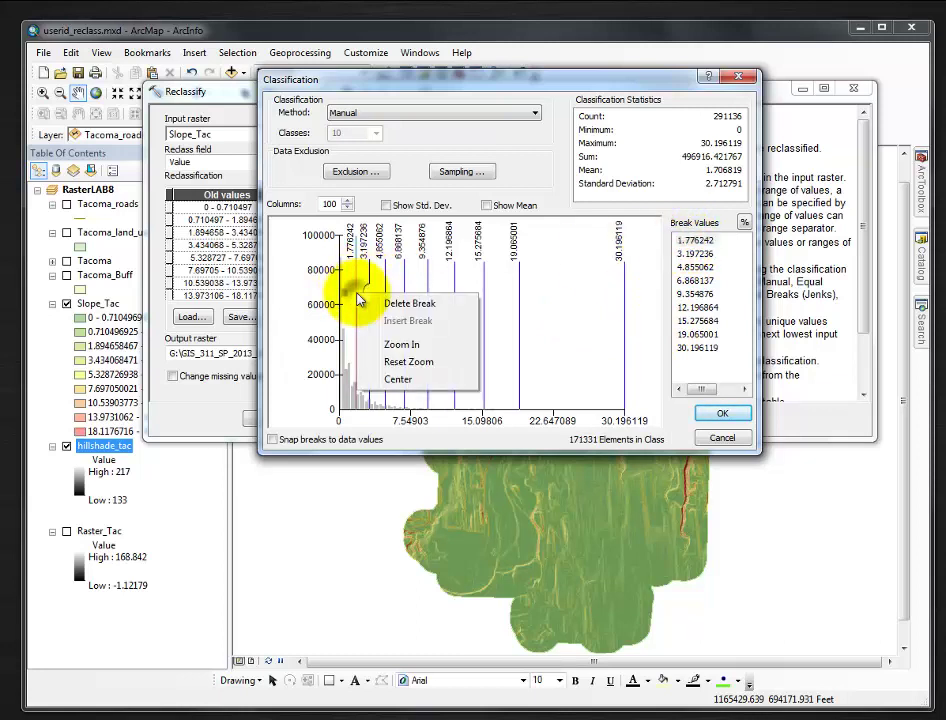
click(388, 359)
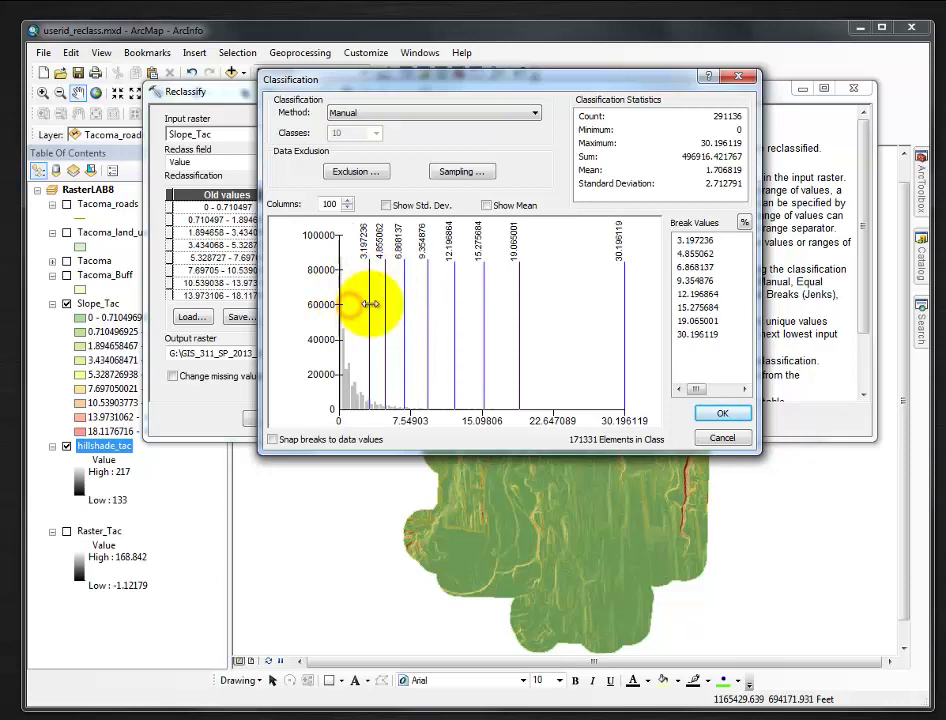
Delete the 3.197236, 4.855062, 6.868137, 9.354876 and 12.196864 breaks.
click(369, 304)
right_click(377, 311)
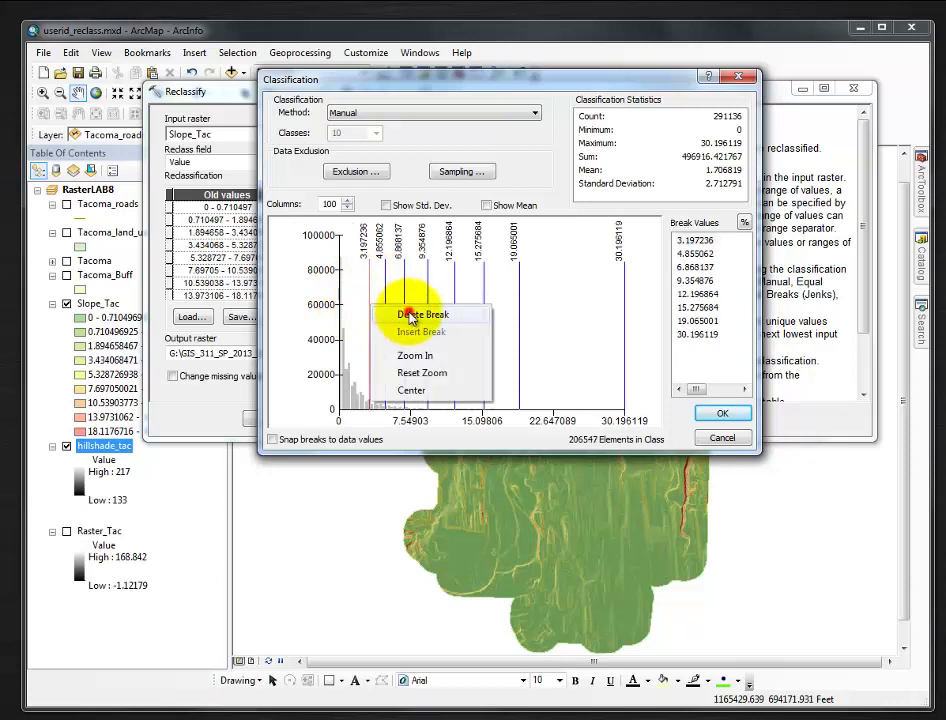
click(397, 314)
right_click(384, 308)
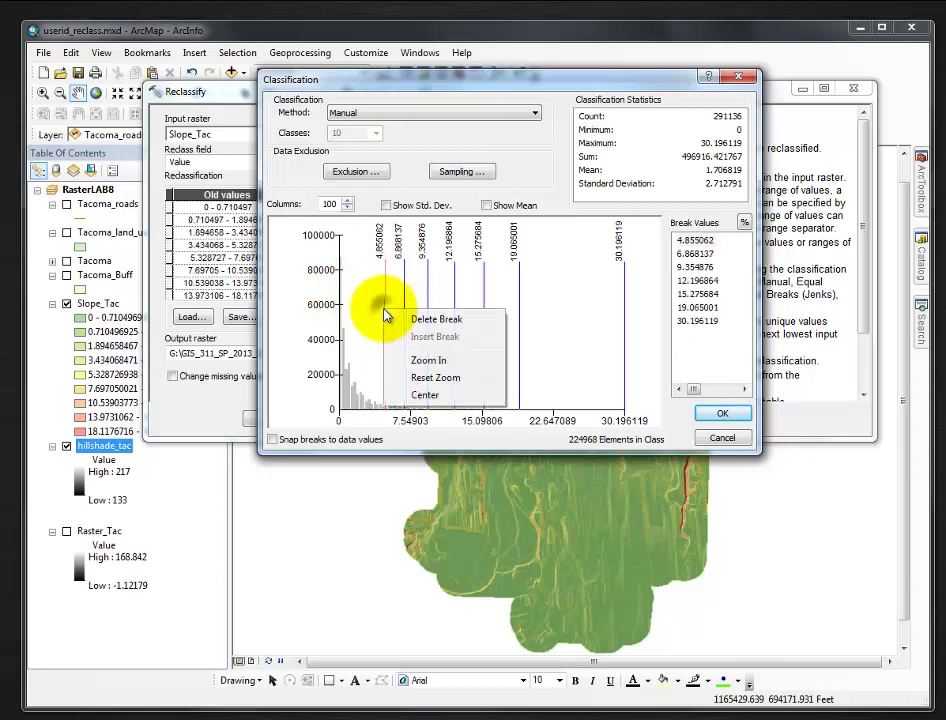
click(395, 320)
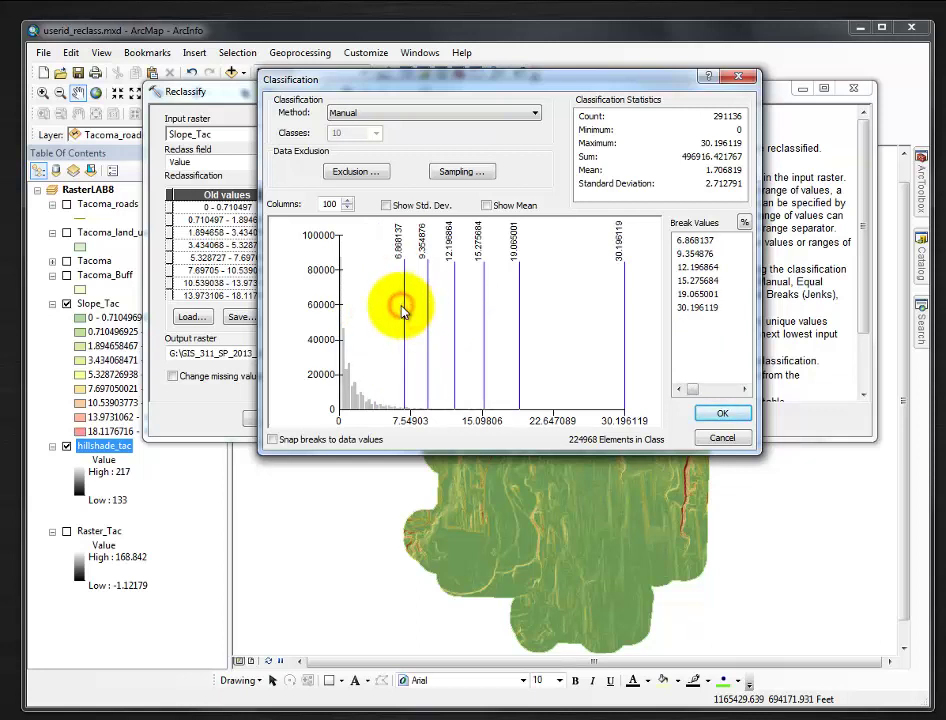
right_click(404, 311)
click(414, 322)
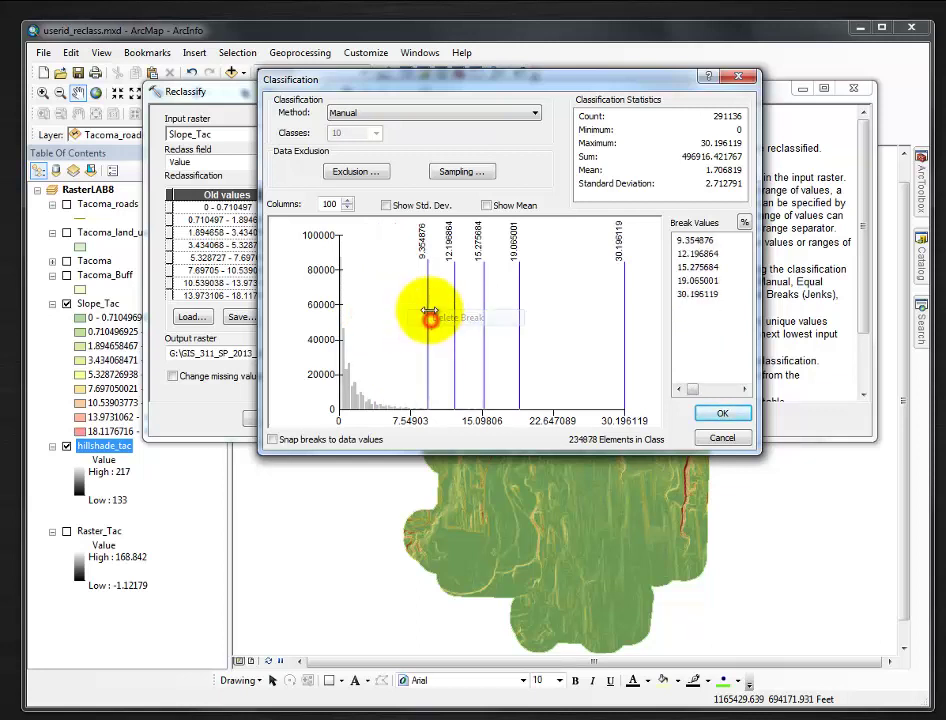
click(425, 310)
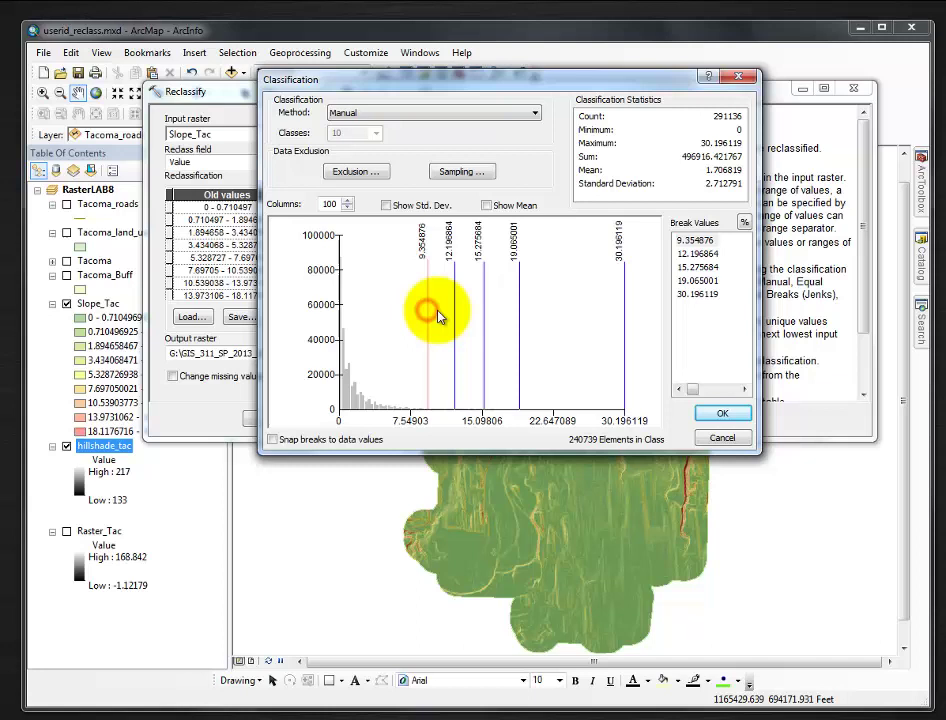
right_click(428, 314)
click(474, 321)
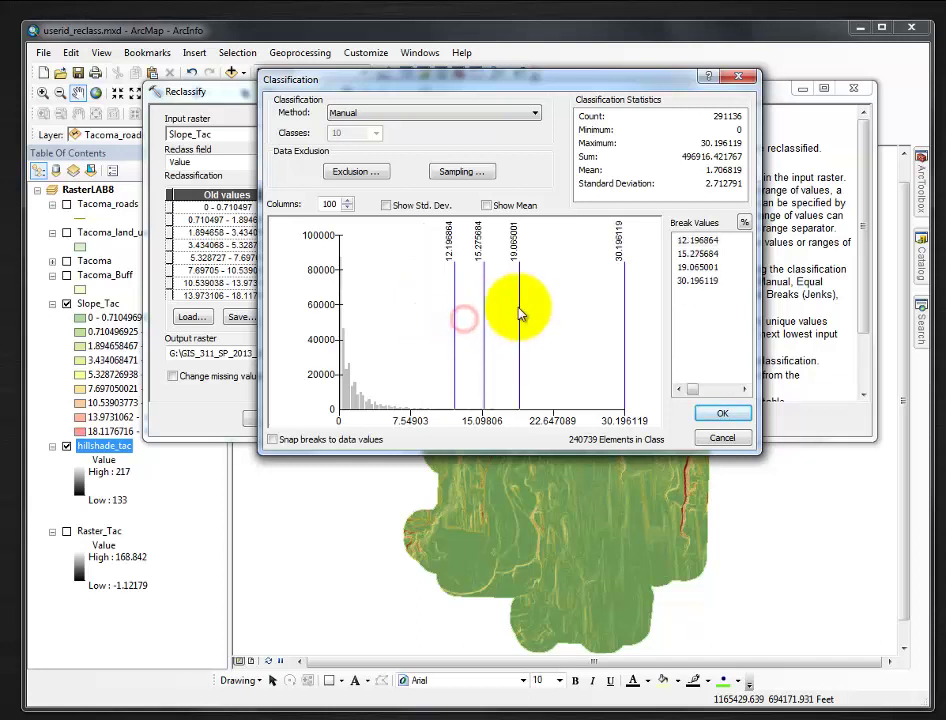
right_click(456, 314)
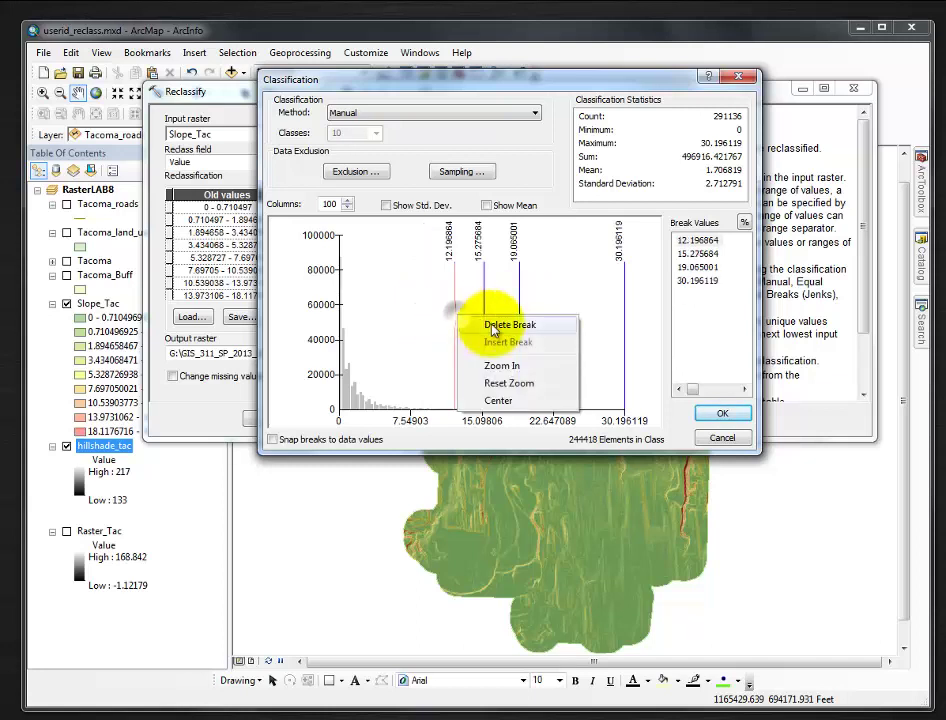
click(500, 322)
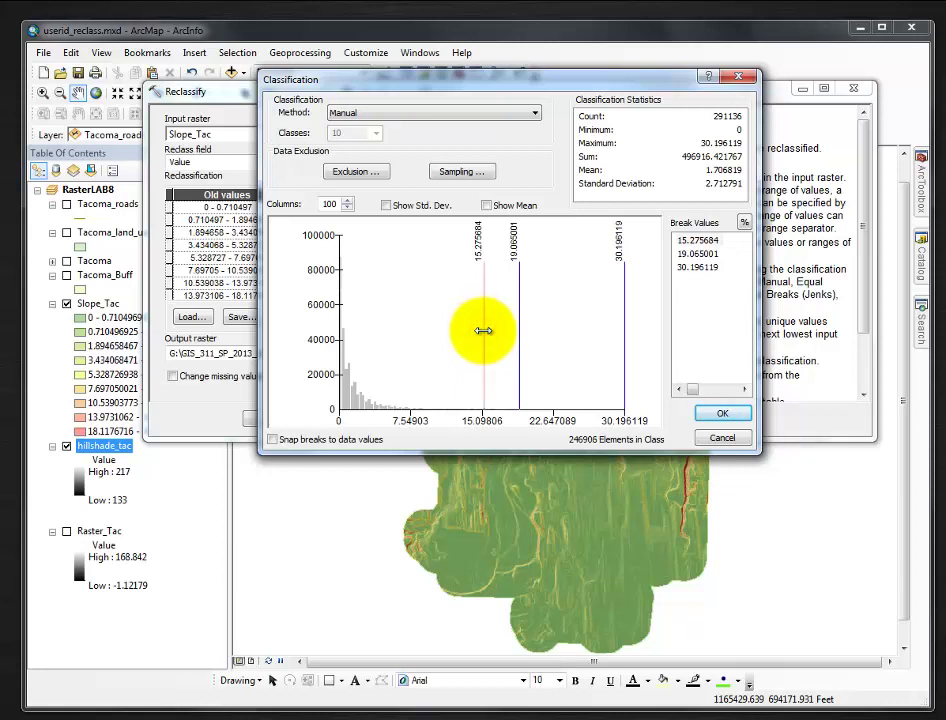
Change the first two break values to 7 and 15, keeping 30.196119 as the top break.
drag(483, 331, 402, 332)
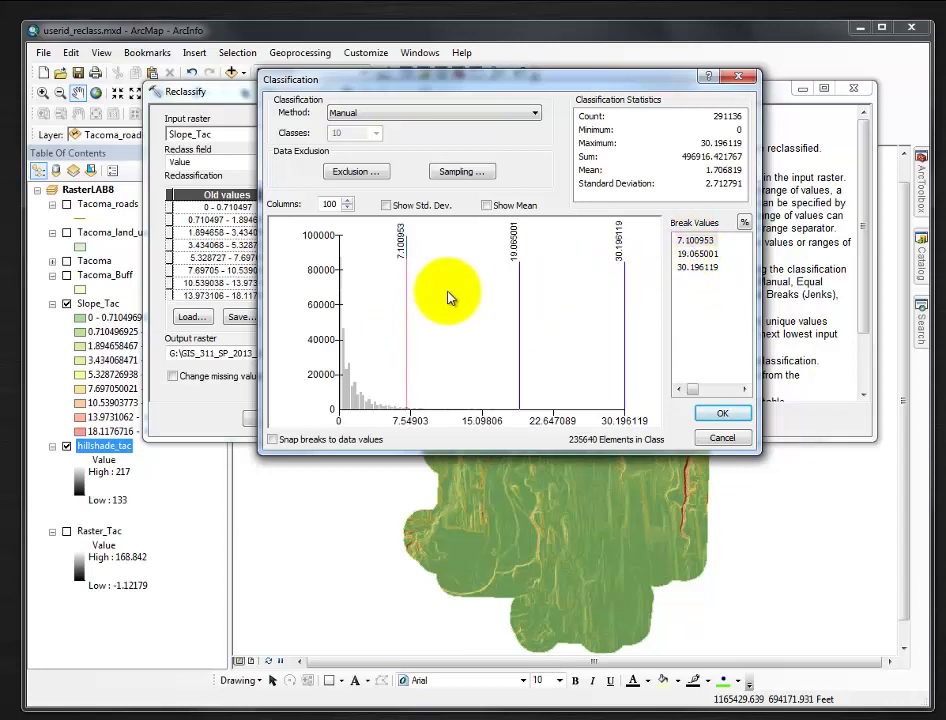
double_click(694, 241)
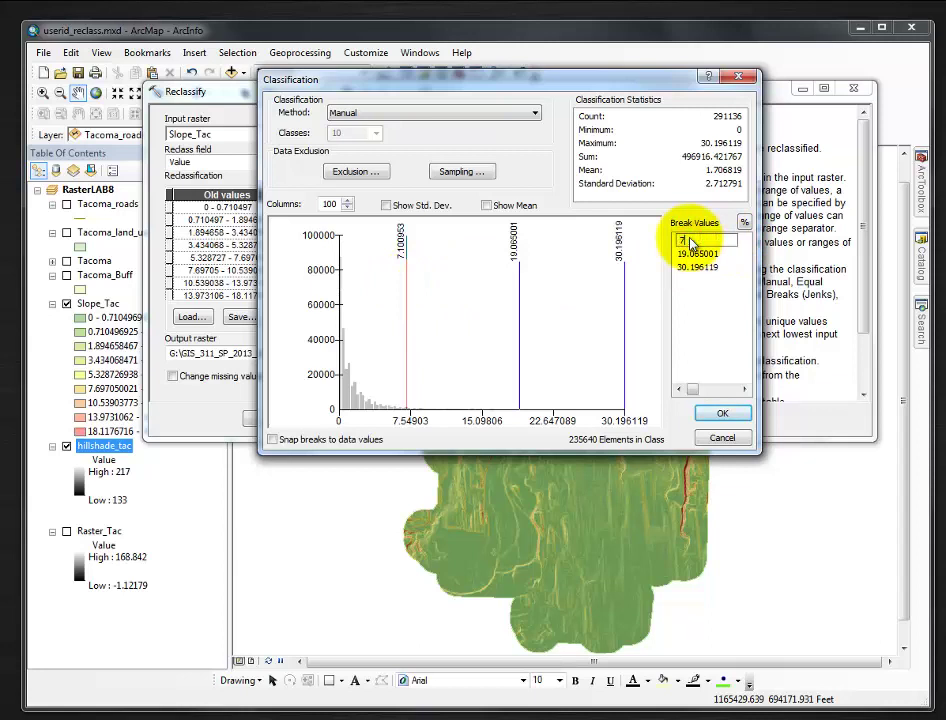
text(7)
double_click(694, 254)
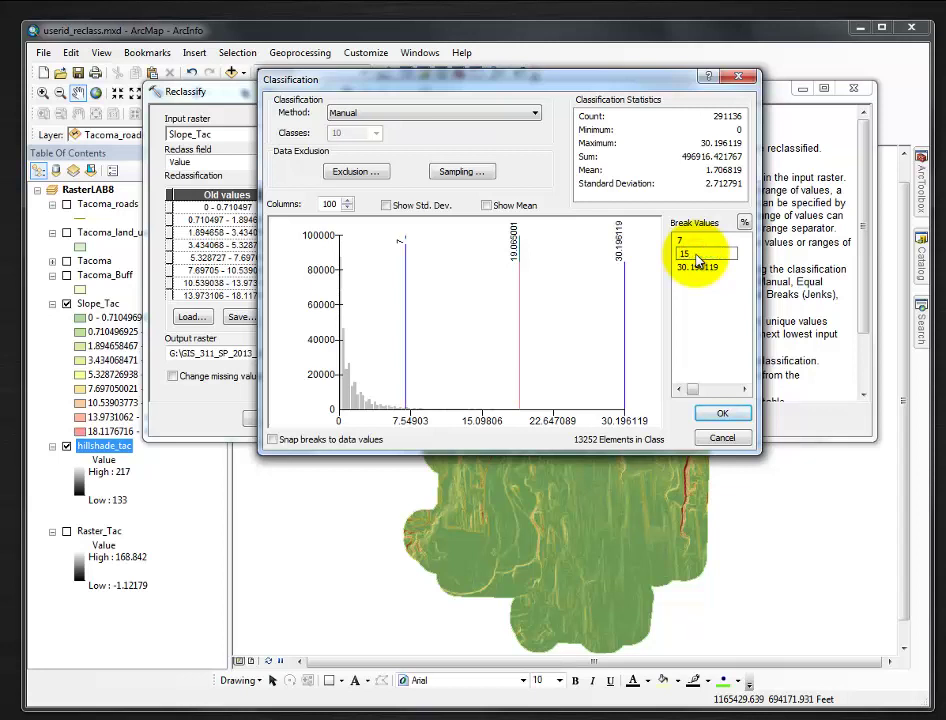
click(574, 312)
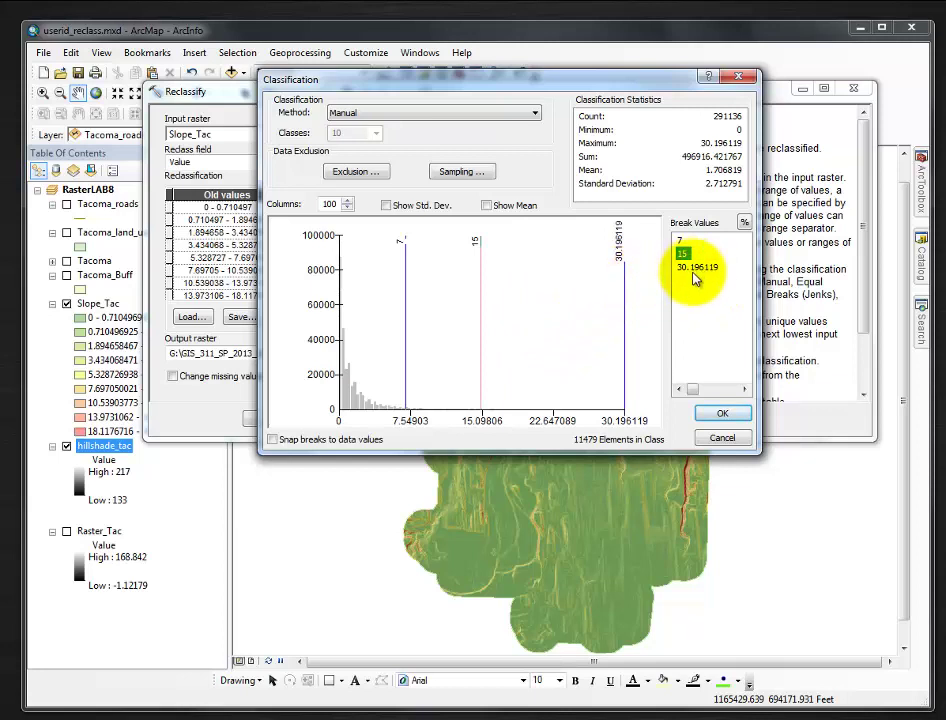
click(745, 223)
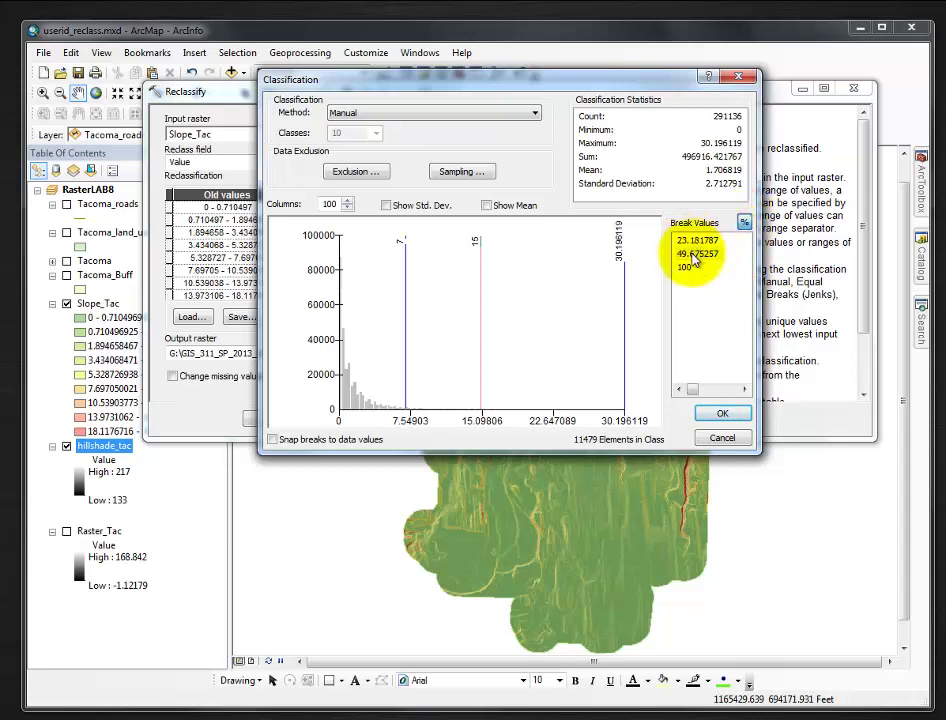
click(745, 223)
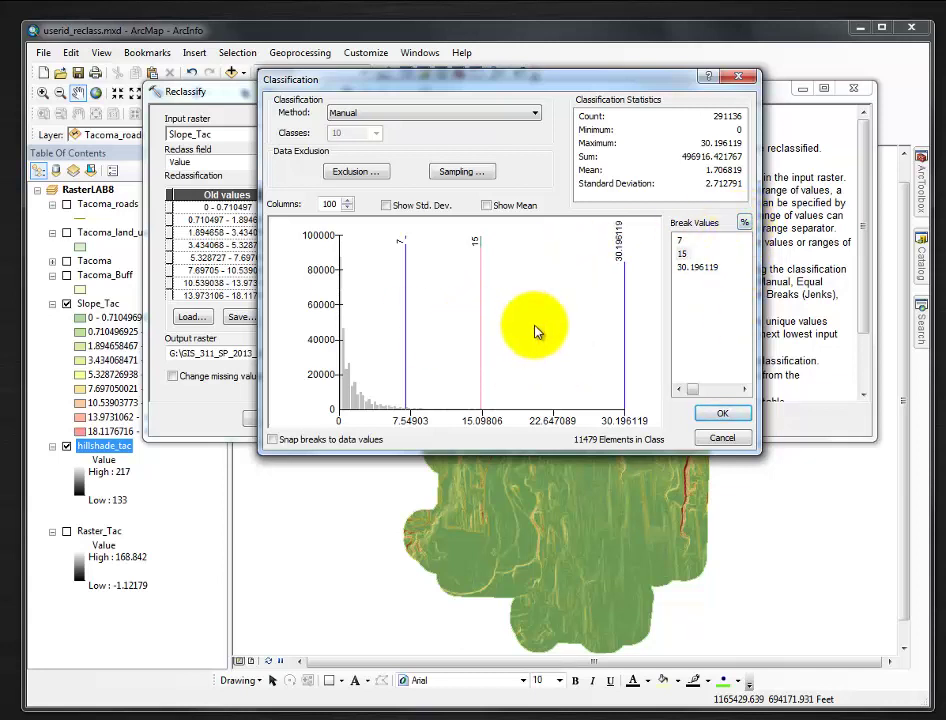
mouse_move(553, 80)
mouse_down()
mouse_move(568, 78)
mouse_move(566, 94)
mouse_up()
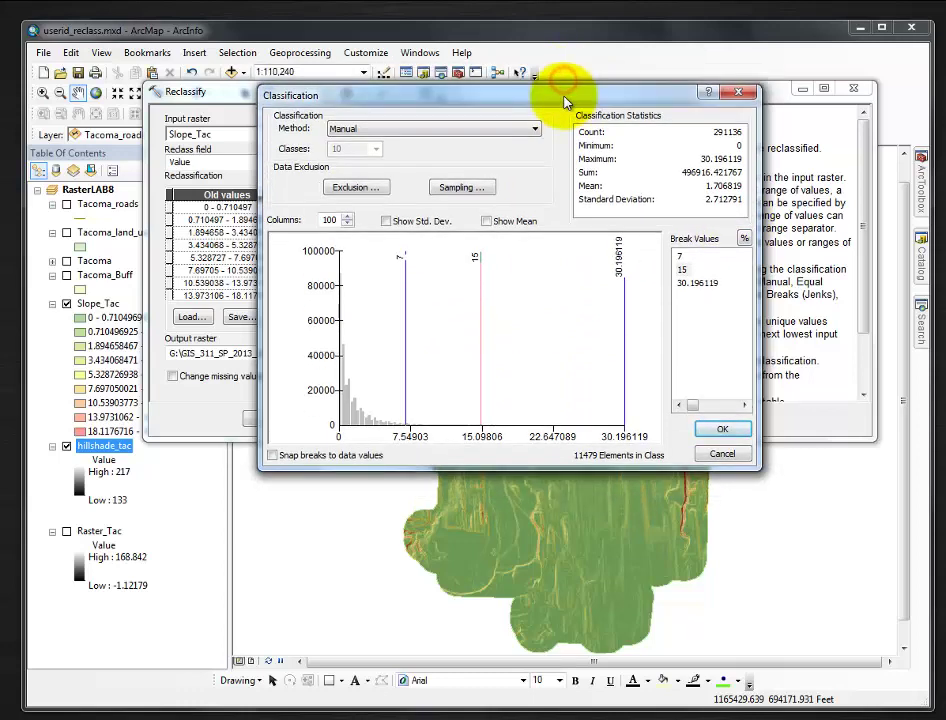
Accept the 0–7, 7–15, 15–30.196119 classes and save the output raster as Slope_Tac_RC2.
click(724, 432)
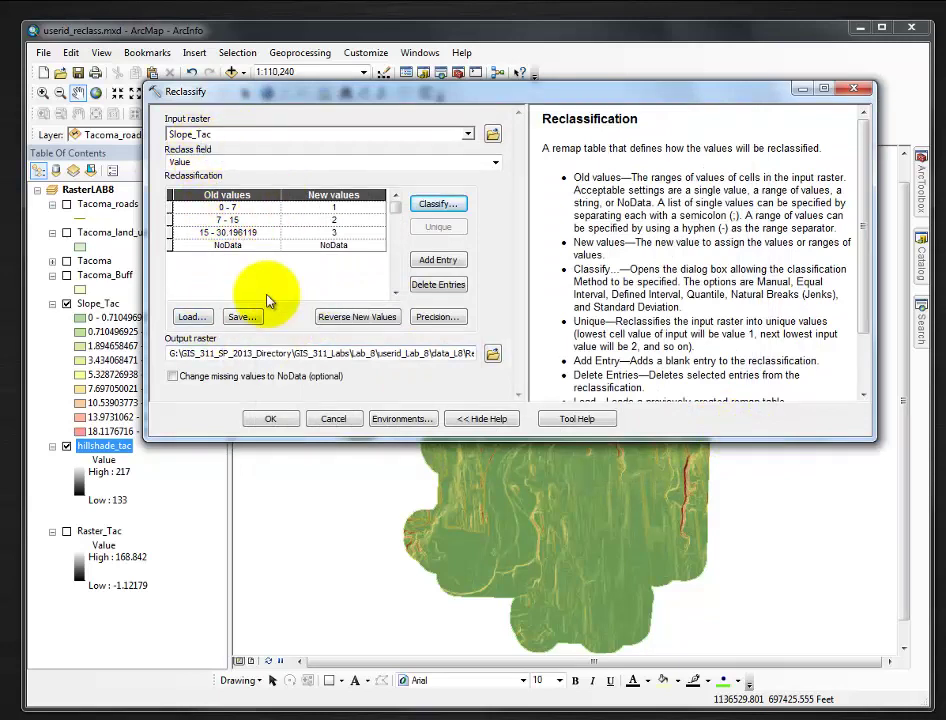
click(490, 352)
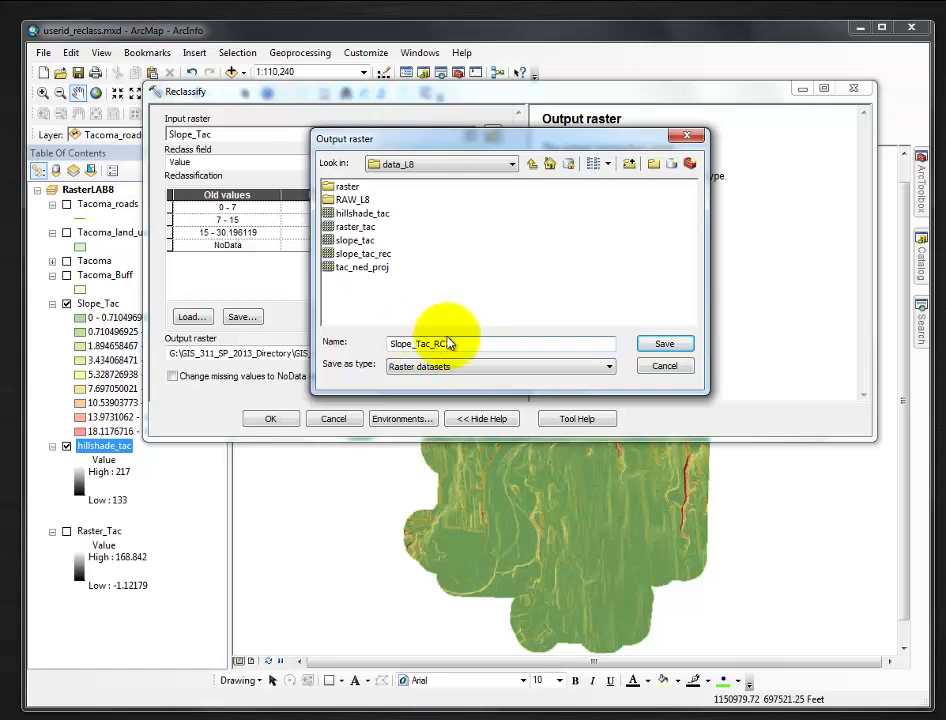
click(666, 346)
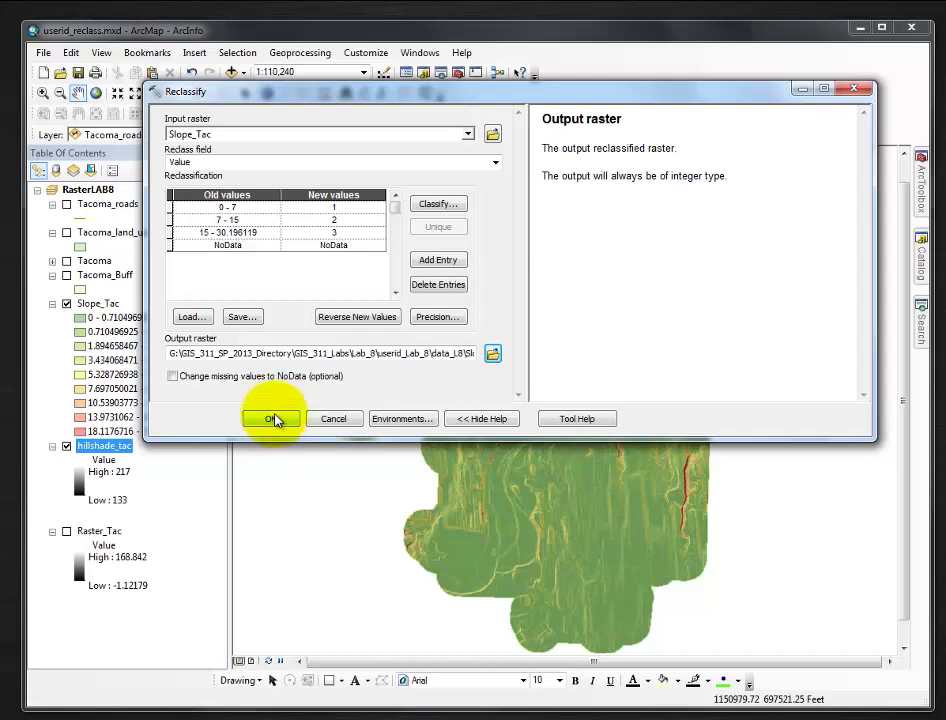
Run Reclassify to create Slope_Tac_RC2 and close the completion report.
click(272, 419)
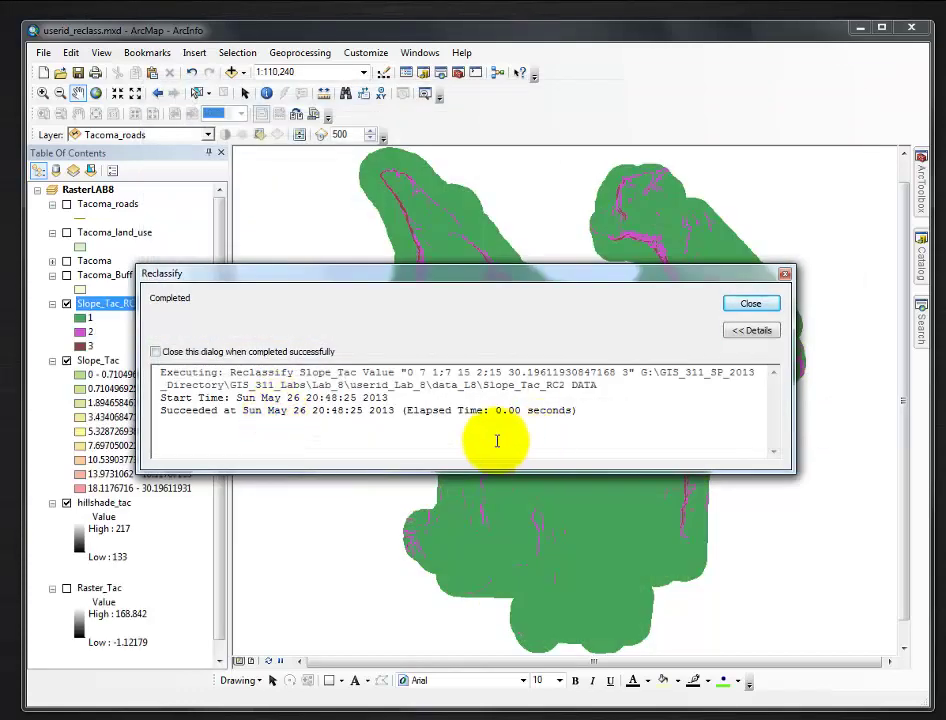
click(751, 305)
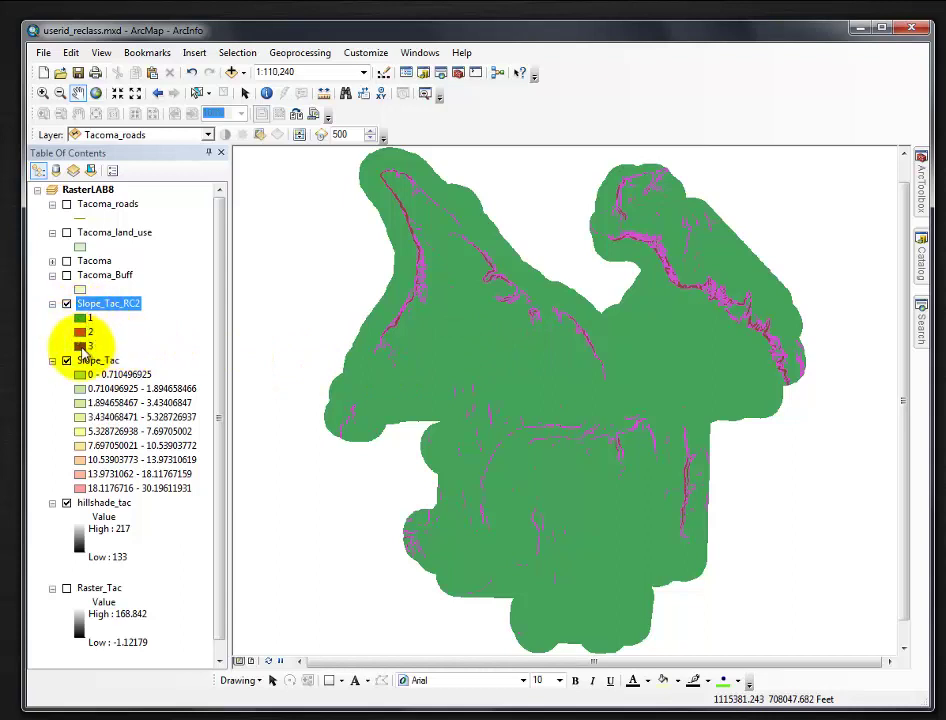
Open Slope_Tac_RC2's layer symbology and colour class 1 bright green.
right_click(98, 305)
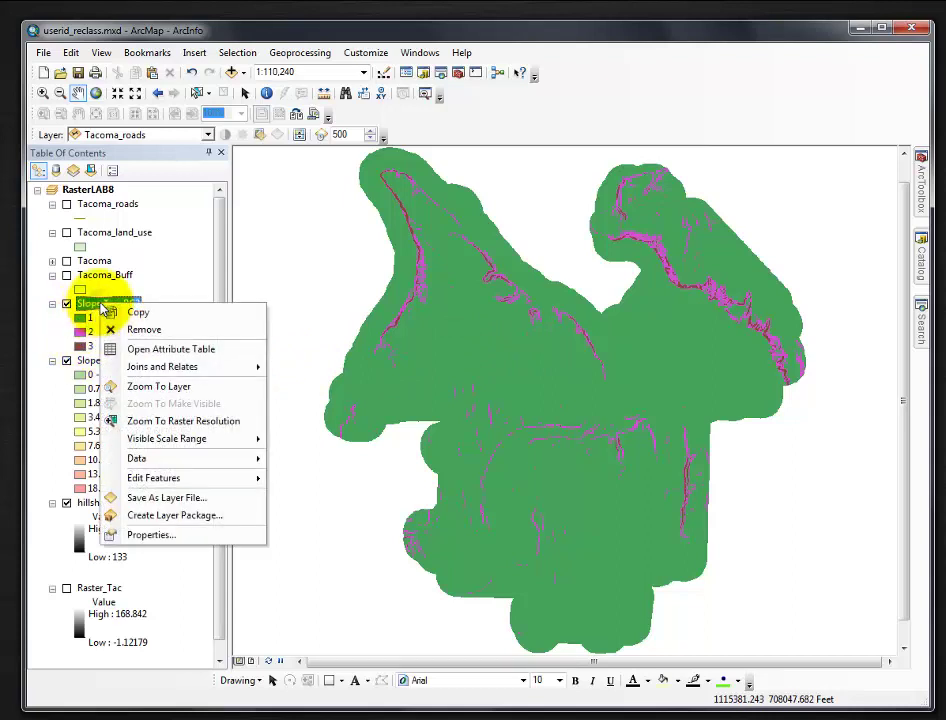
click(160, 537)
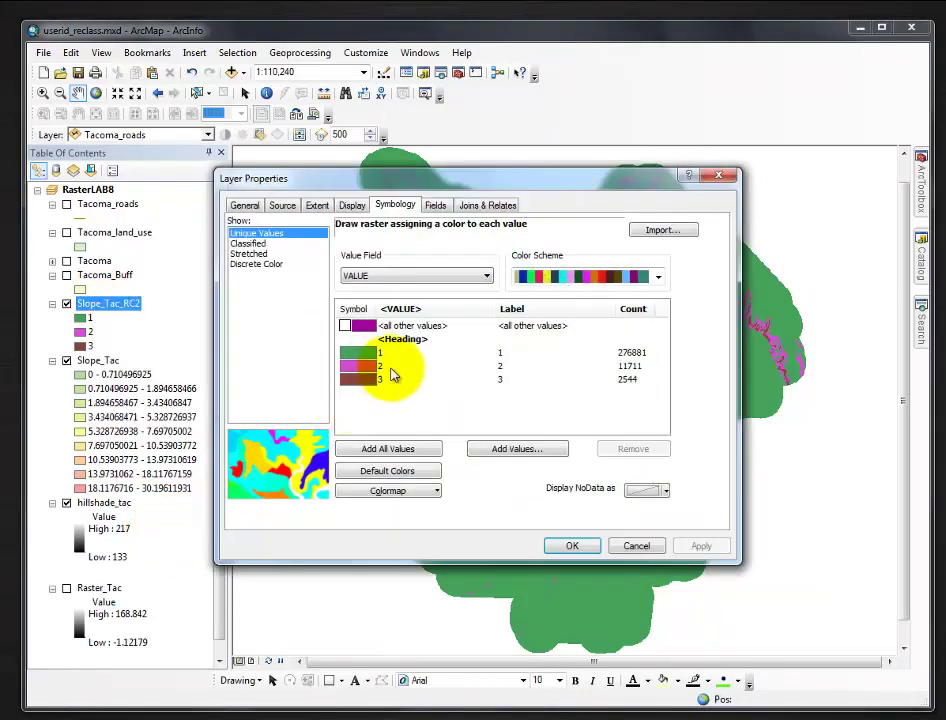
click(361, 356)
right_click(362, 353)
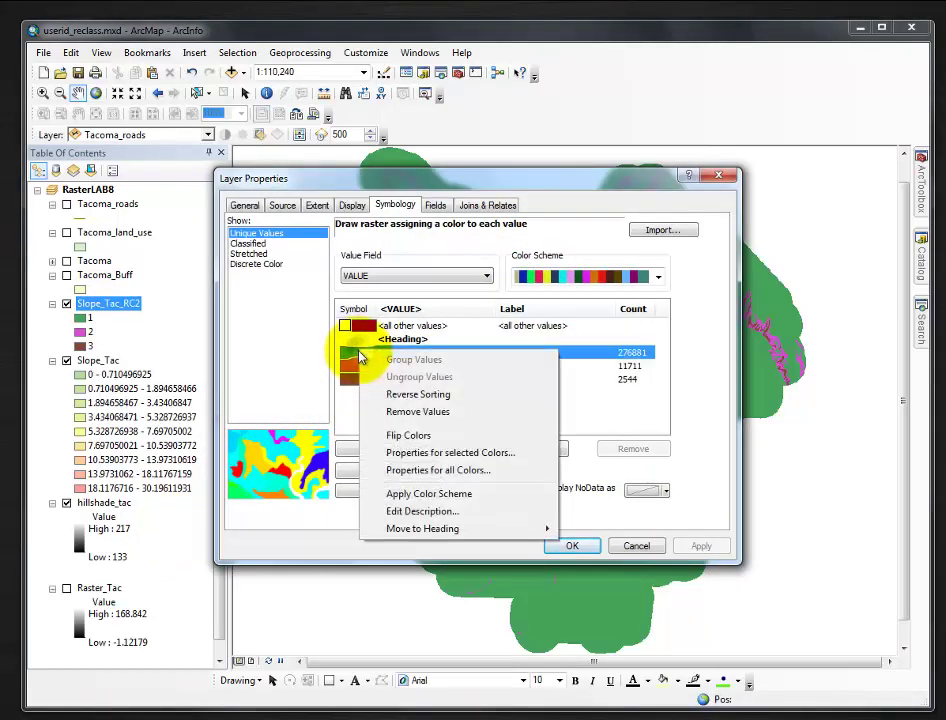
click(430, 453)
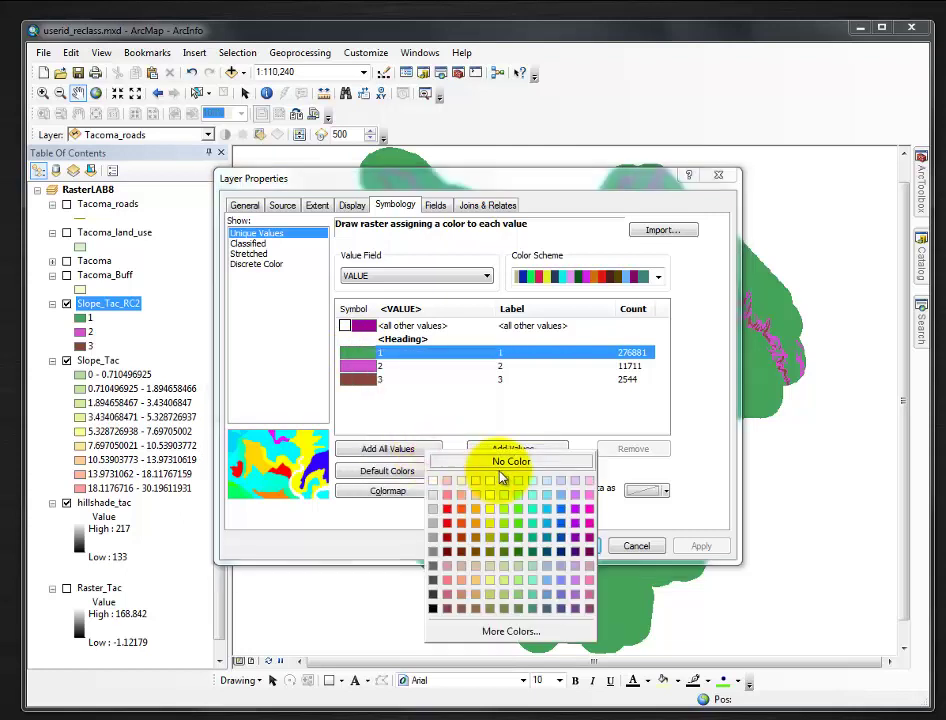
click(517, 537)
Colour class 2 yellow and class 3 red.
right_click(356, 366)
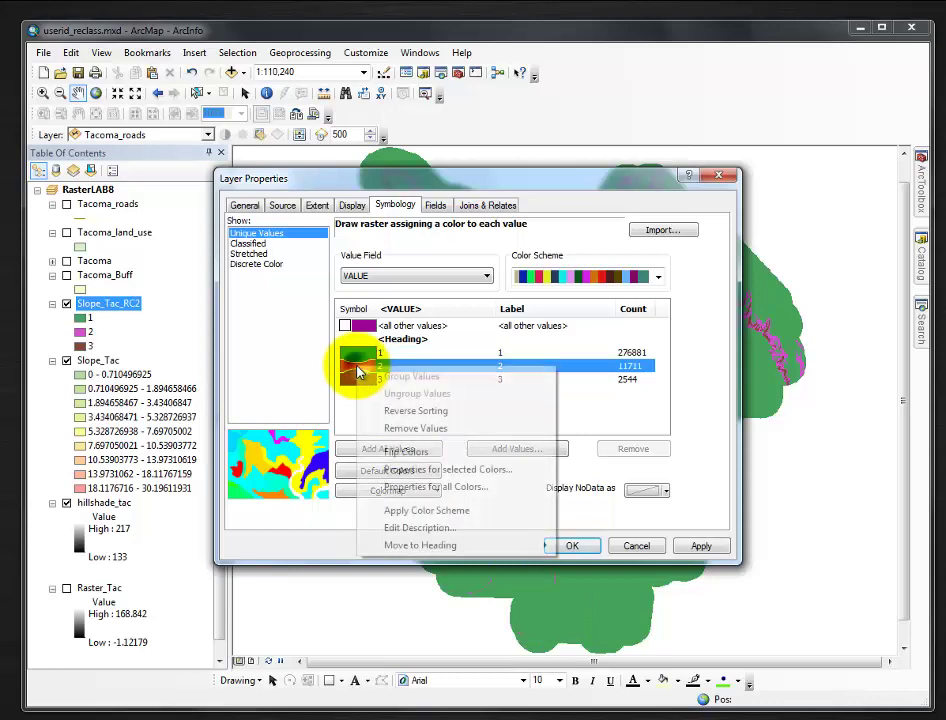
click(432, 470)
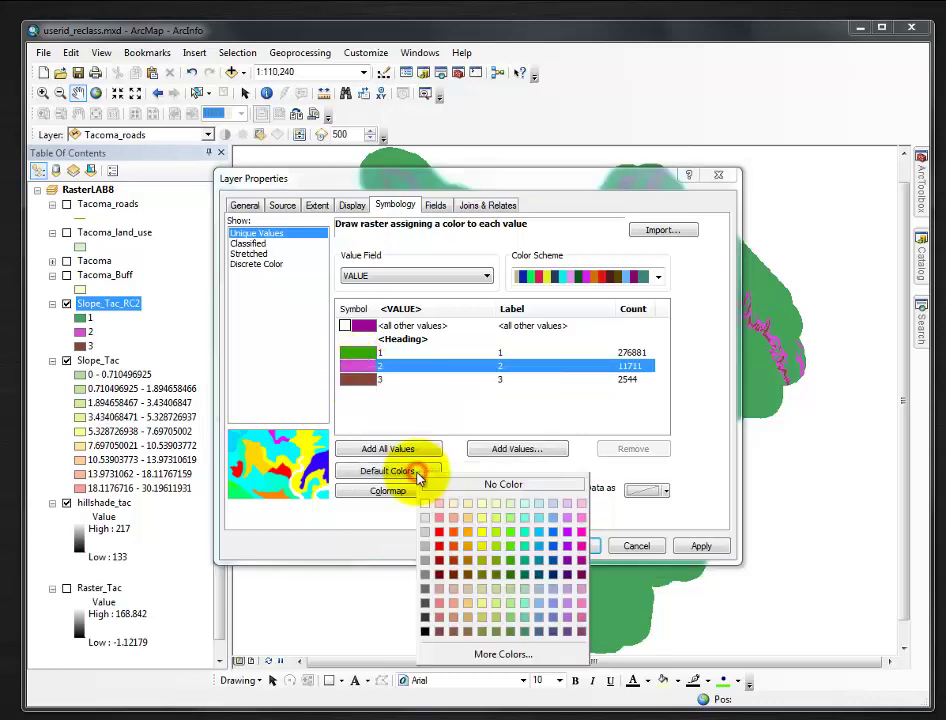
click(480, 538)
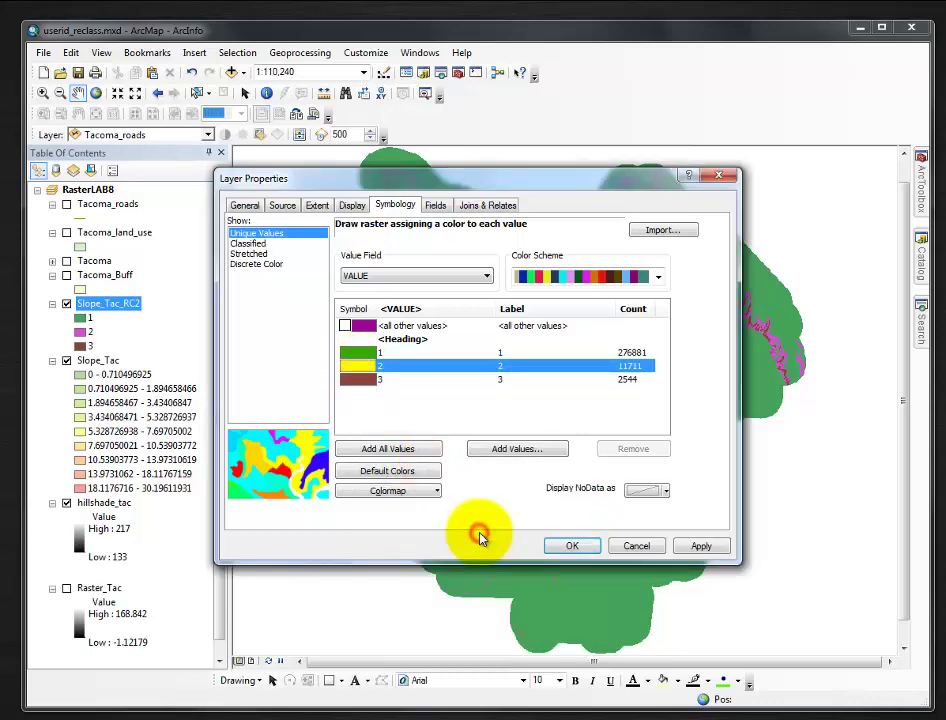
right_click(363, 386)
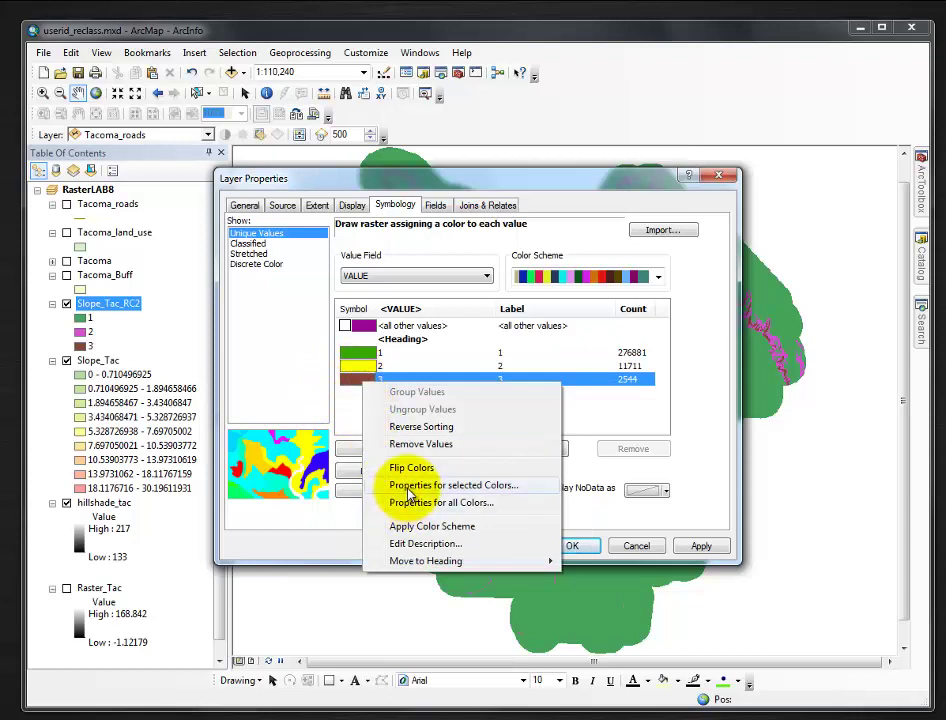
click(410, 487)
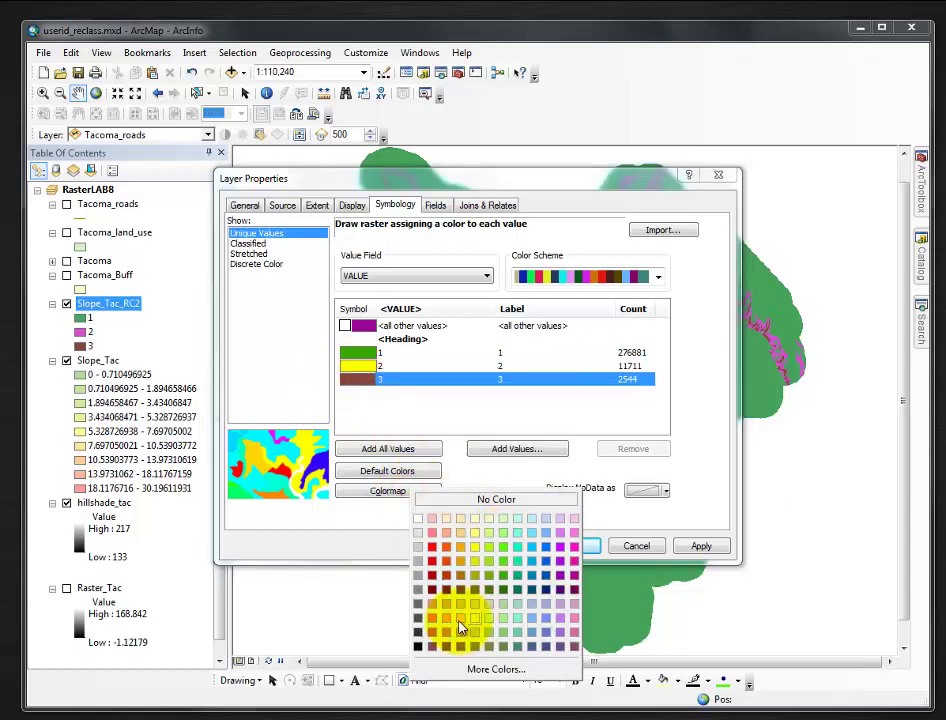
click(306, 585)
right_click(340, 379)
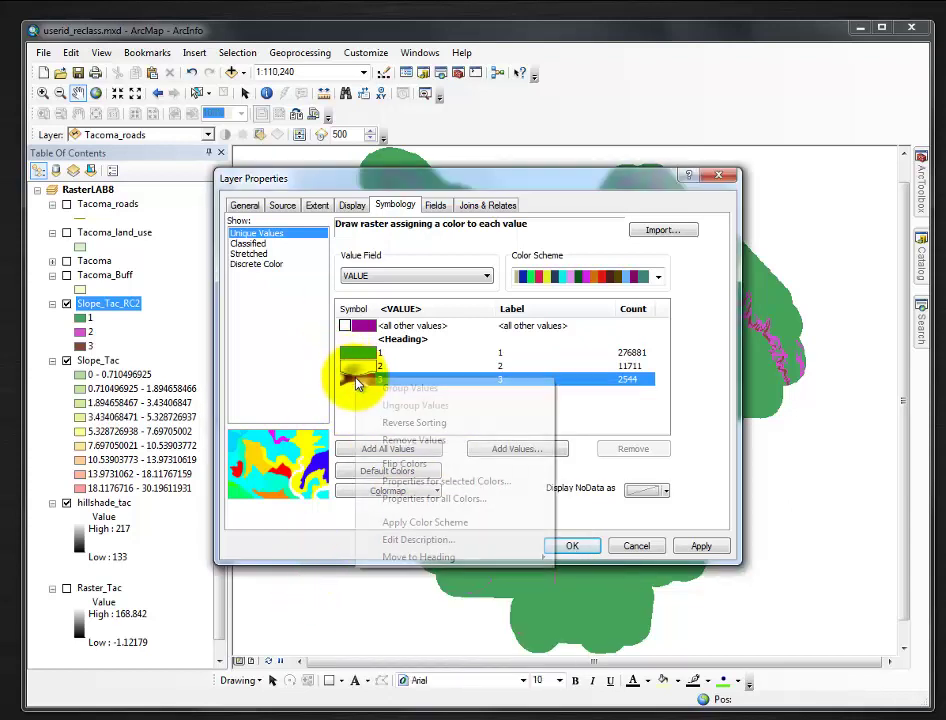
click(414, 485)
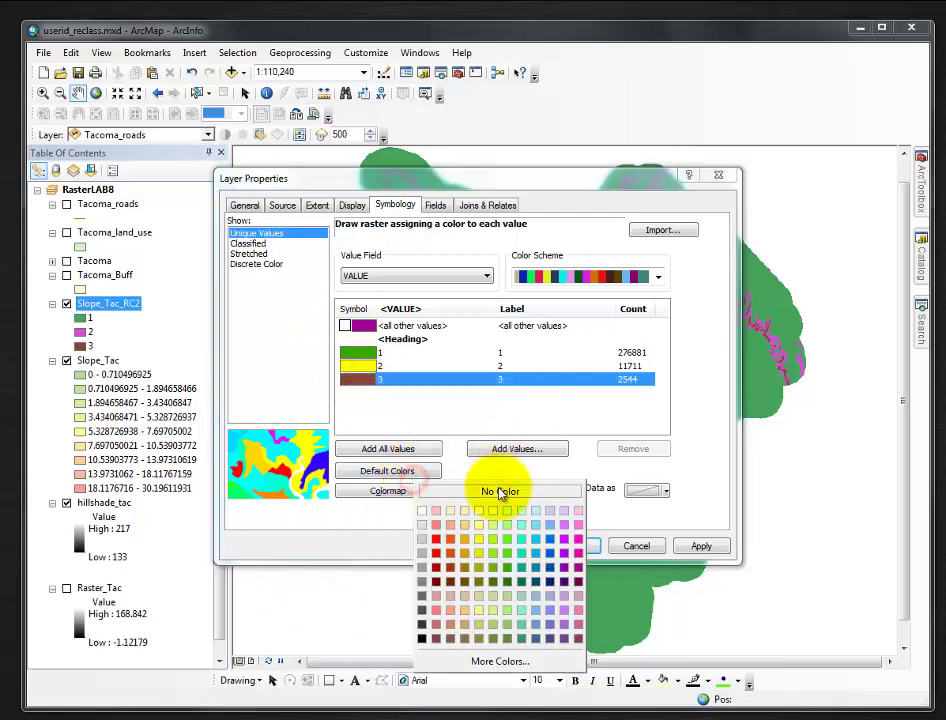
click(435, 541)
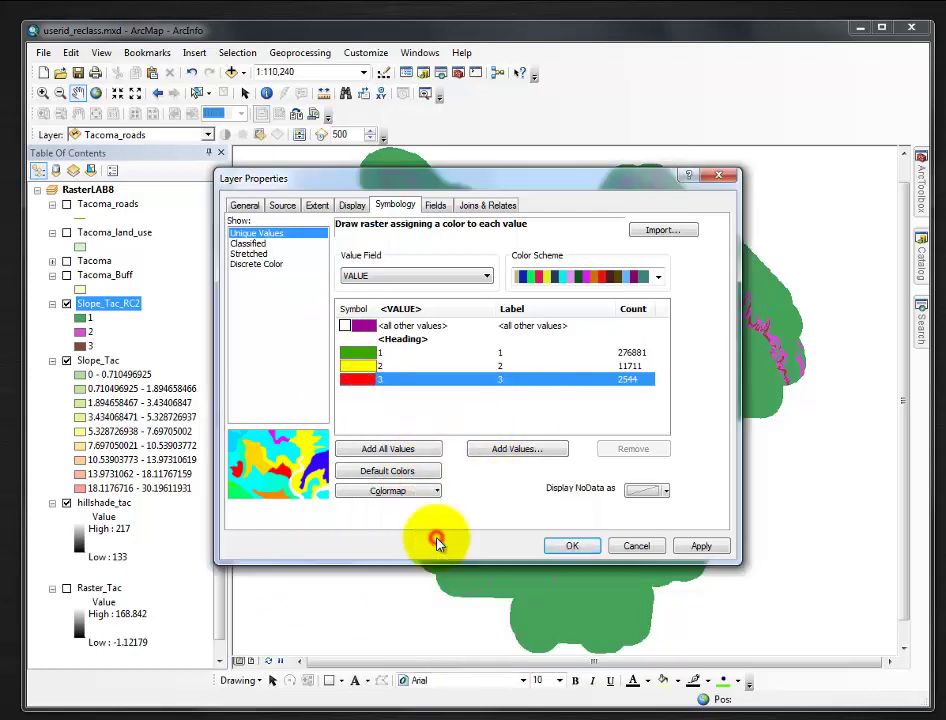
Label classes 1–3 'Little to no Slope', 'Moderate Slope' and 'Steep Slope', then apply and close.
click(503, 354)
click(503, 353)
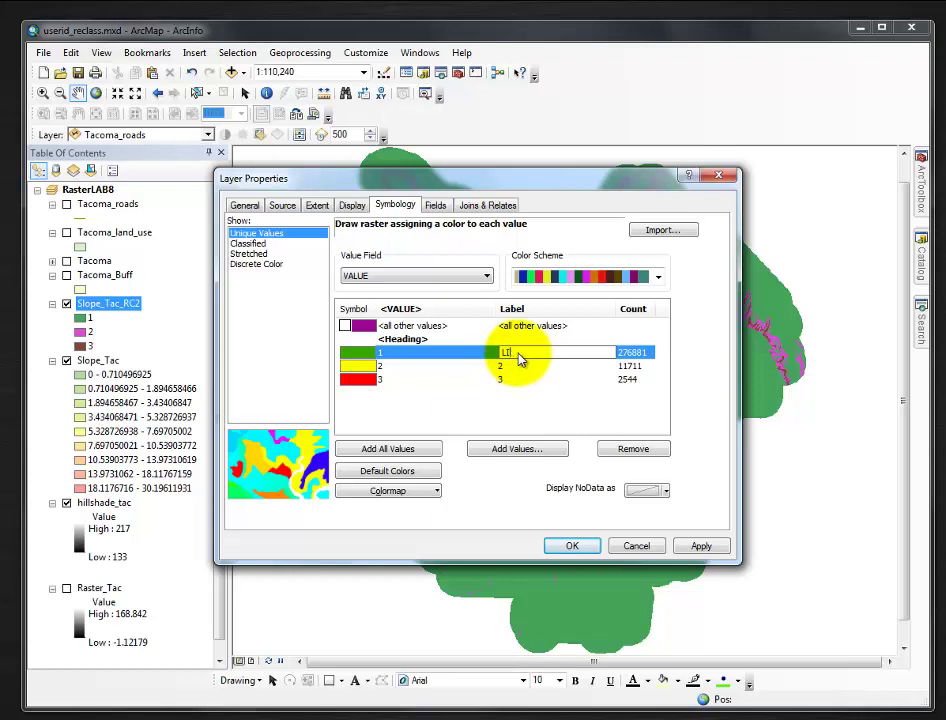
text(Little to no Slope)
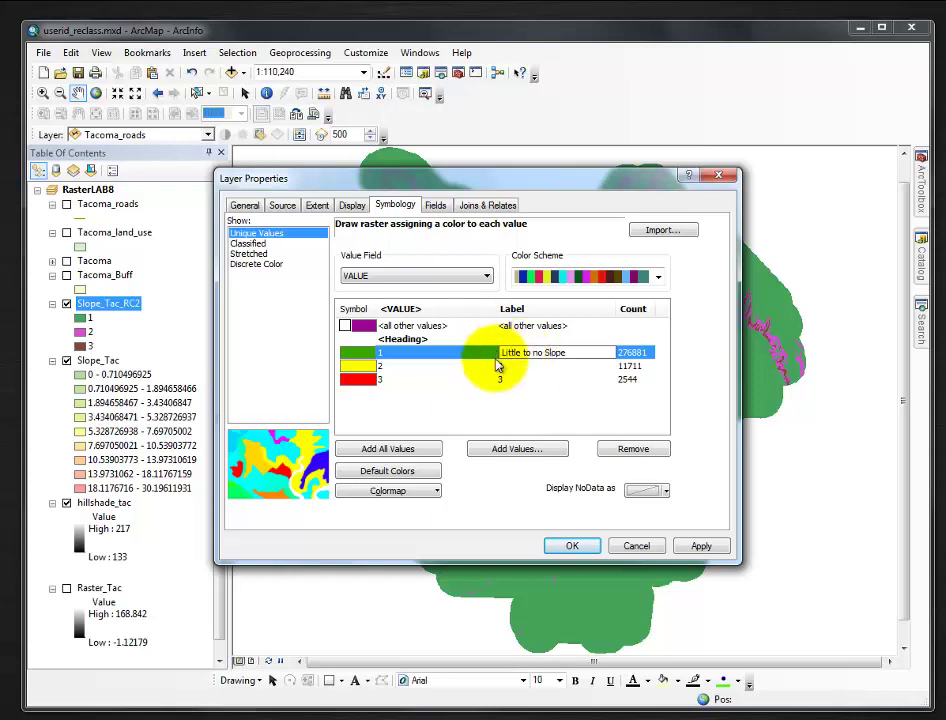
key(Return)
click(505, 367)
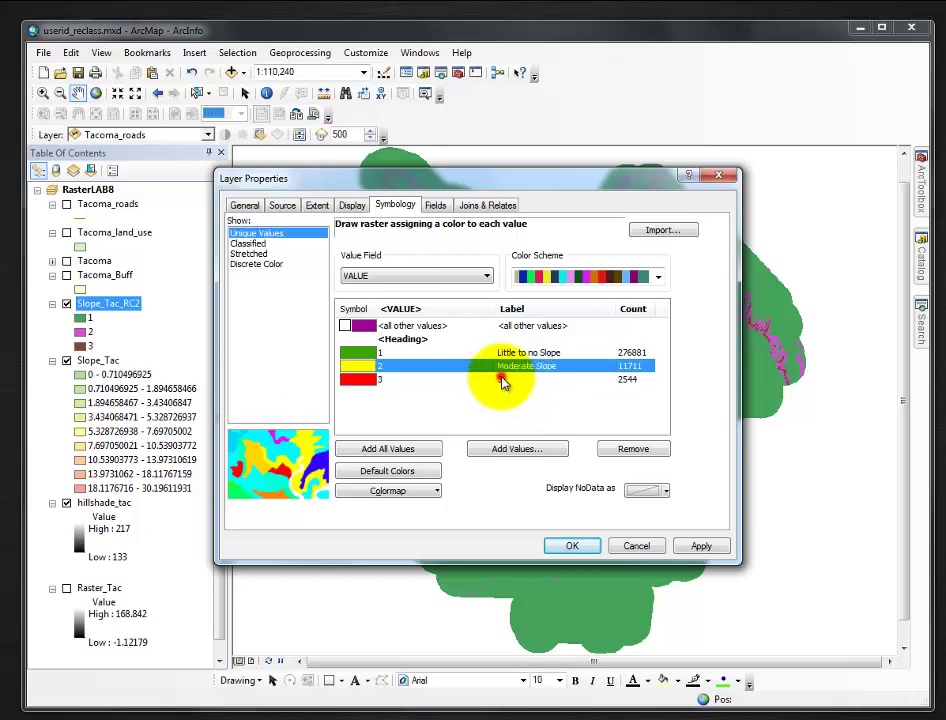
click(500, 379)
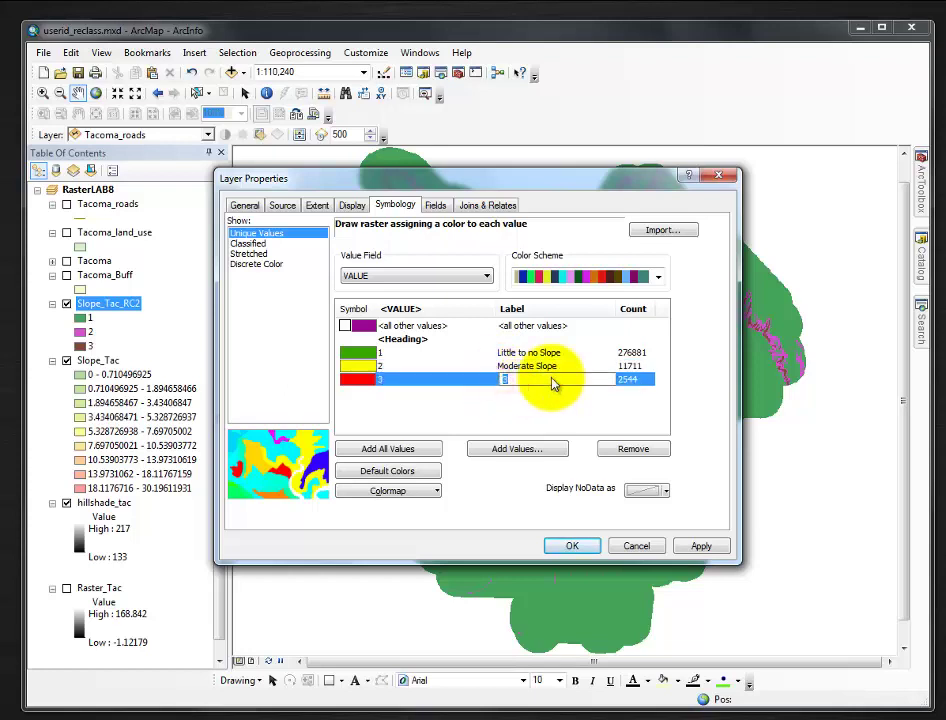
text(Steep Slope)
key(Return)
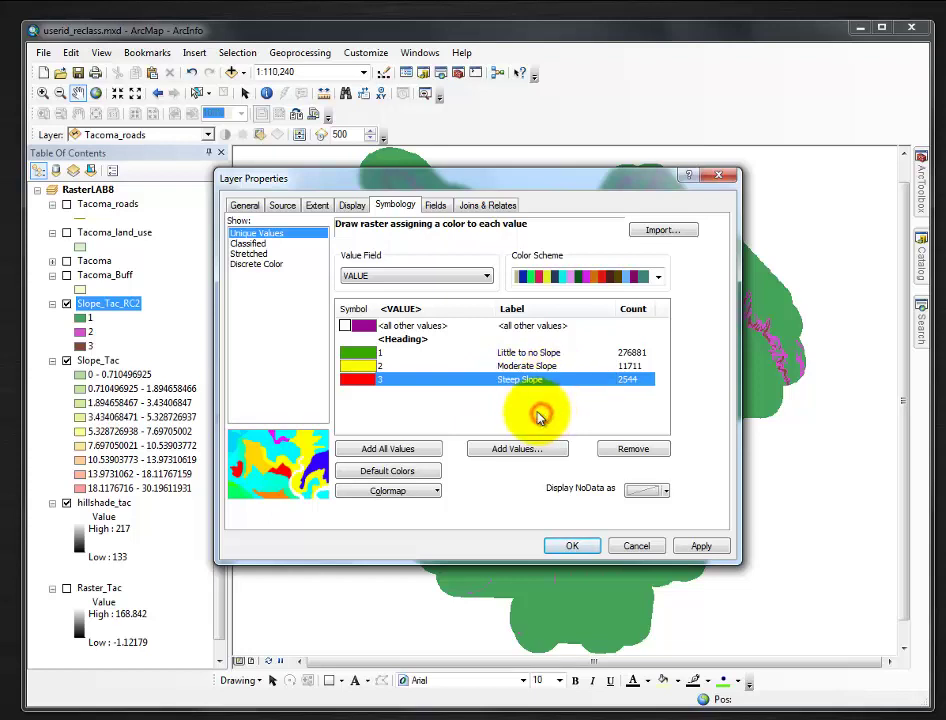
click(700, 546)
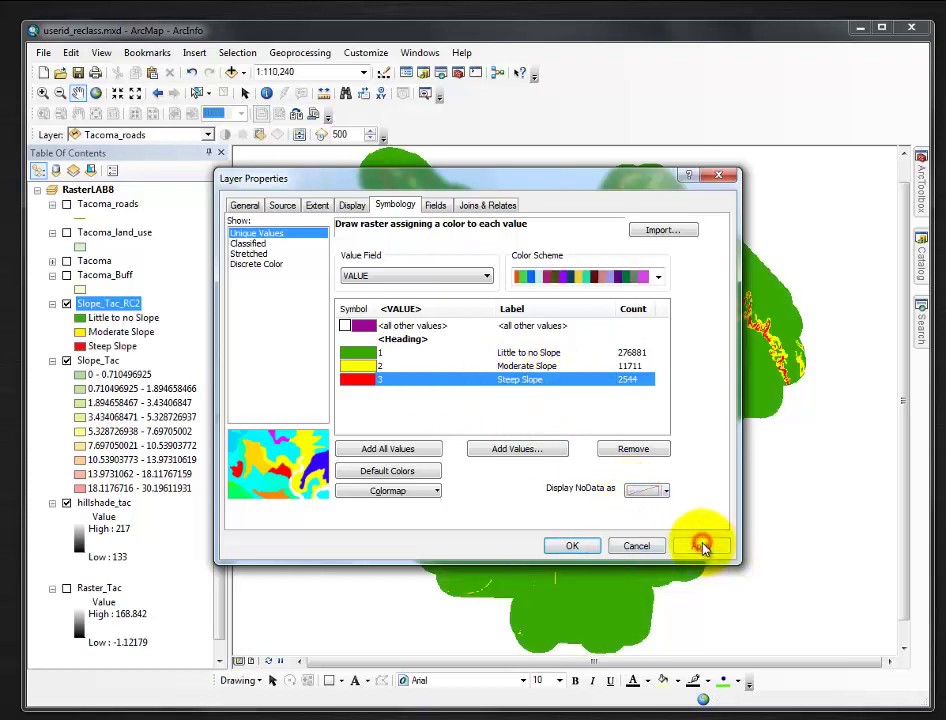
click(572, 546)
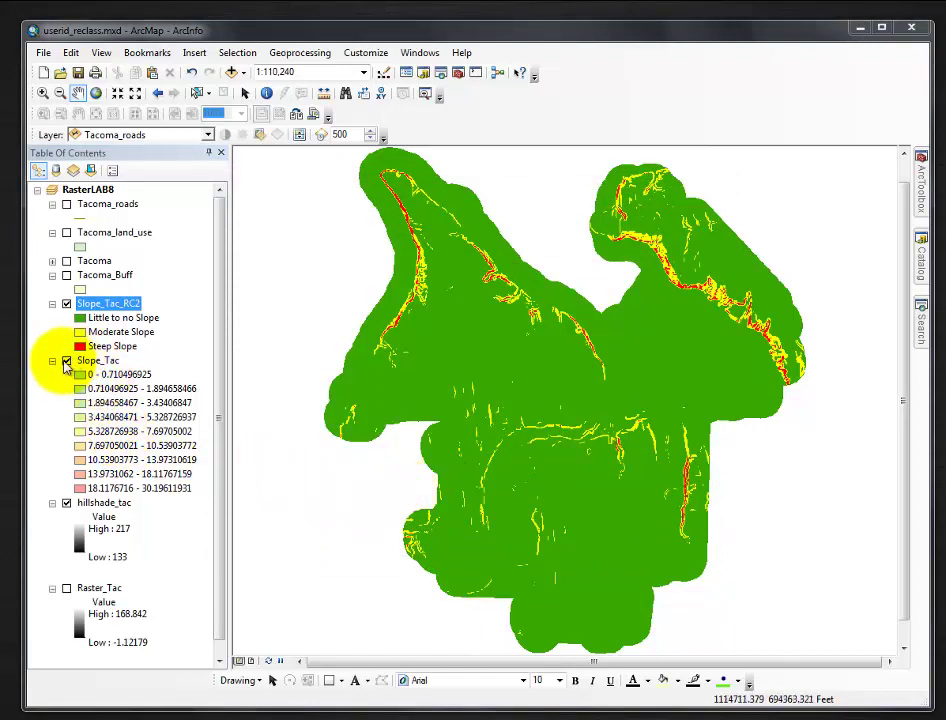
Hide Slope_Tac and open hillshade_tac's Layer Properties.
click(66, 361)
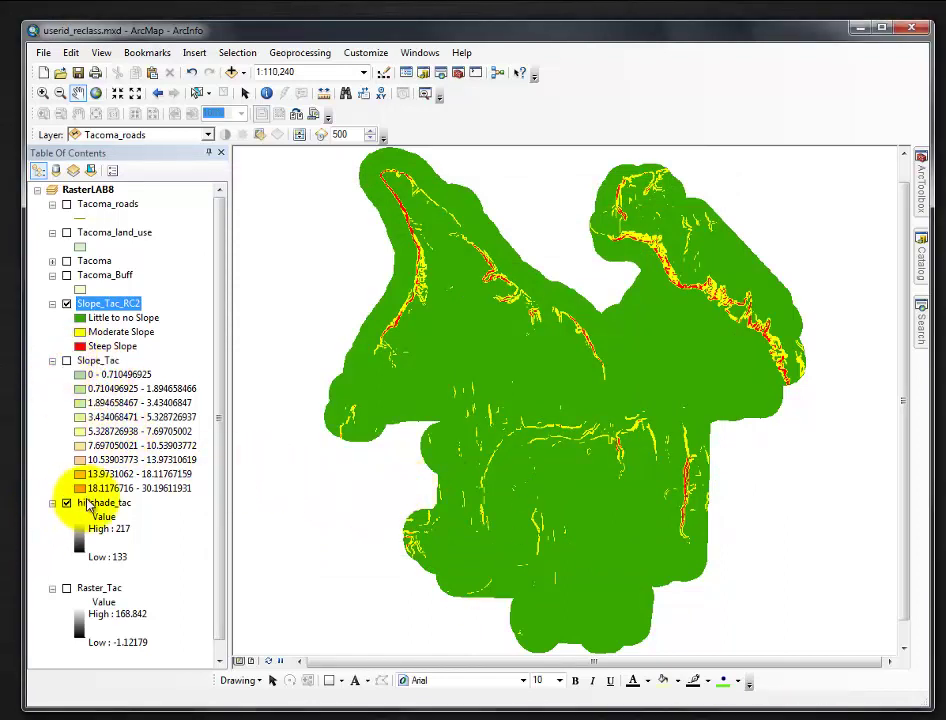
right_click(88, 503)
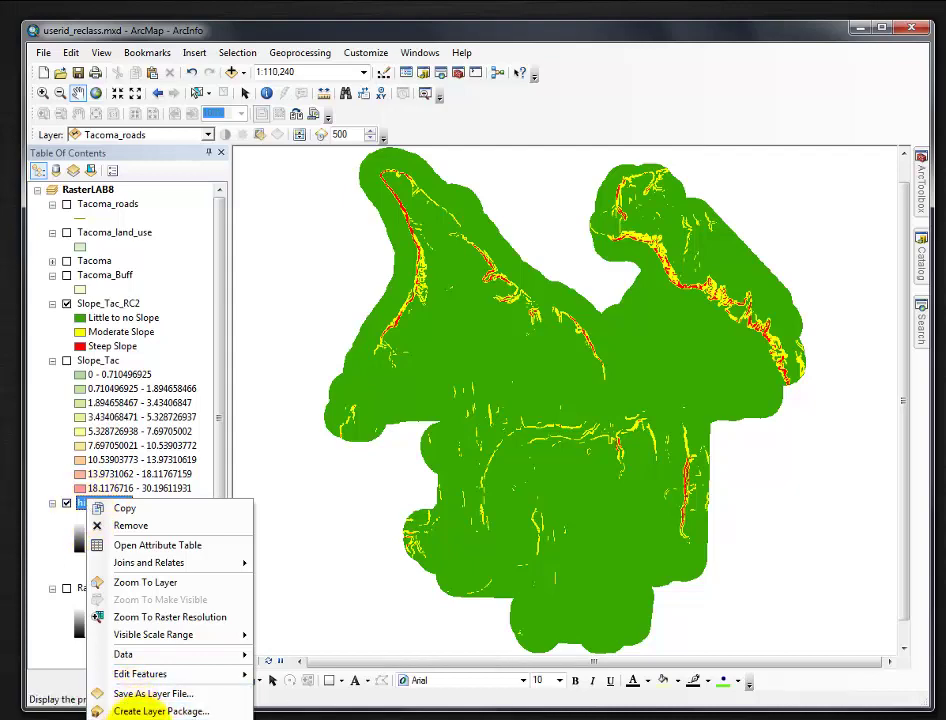
click(130, 714)
Give hillshade_tac an inverted Brown Light to Dark colour ramp, then hide Slope_Tac_RC2.
right_click(522, 362)
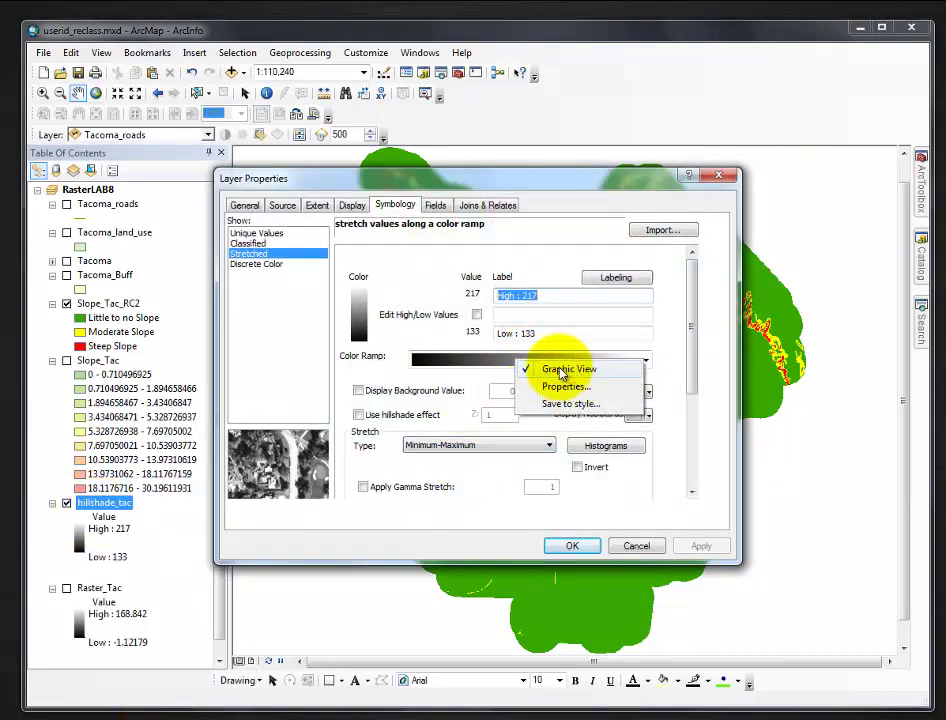
click(560, 371)
click(645, 360)
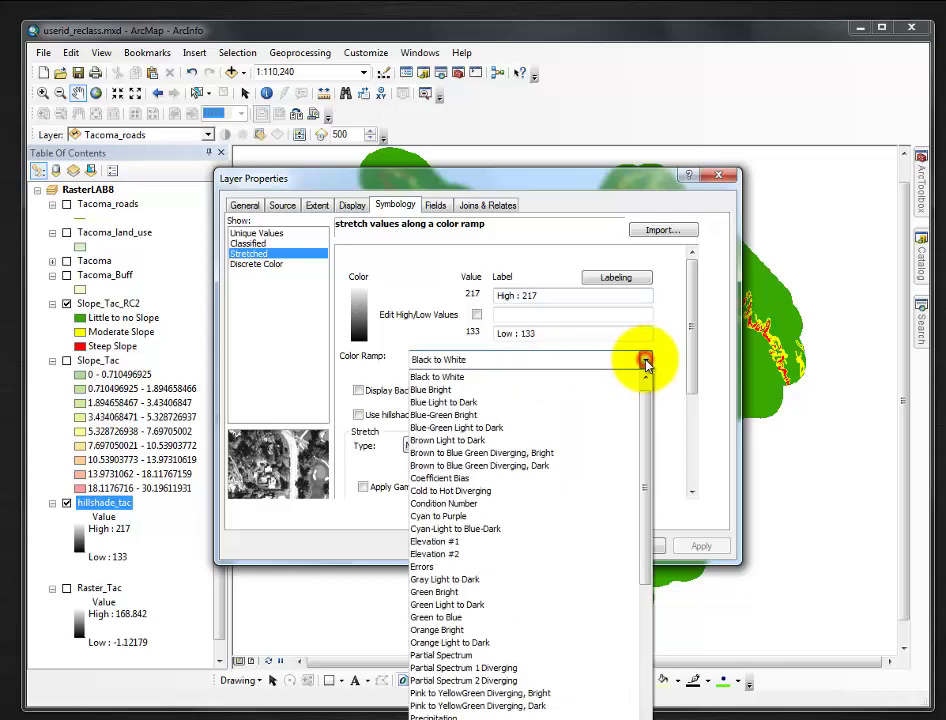
click(512, 440)
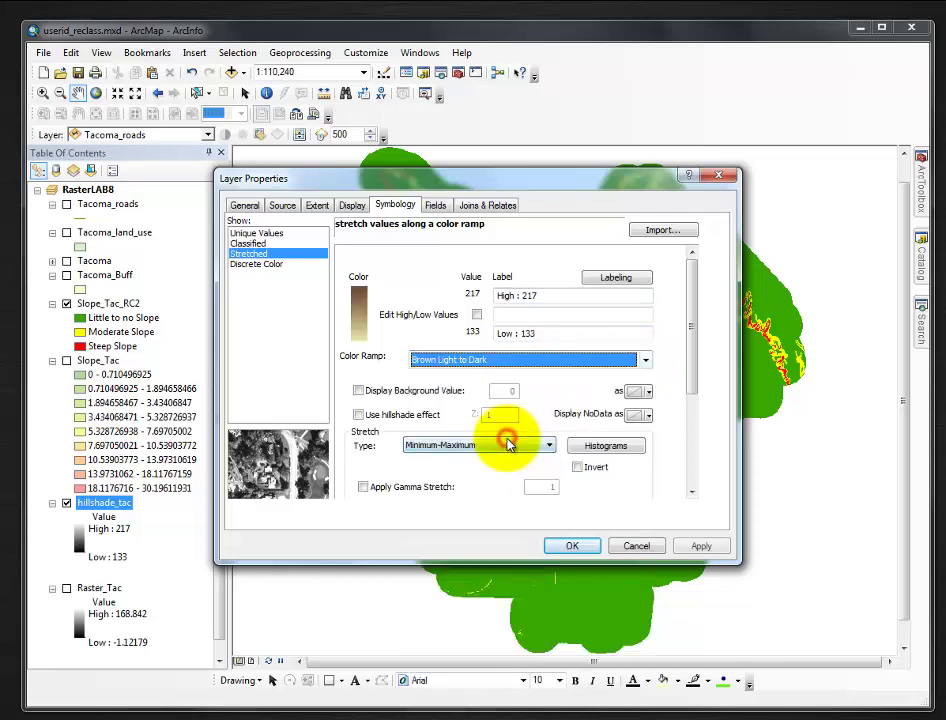
click(578, 467)
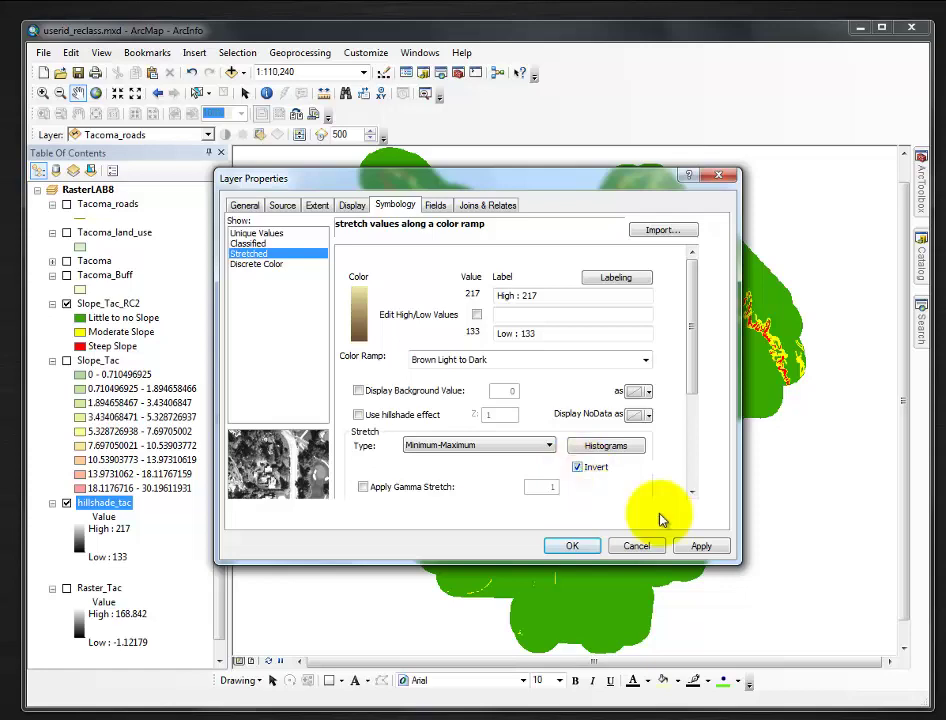
click(701, 546)
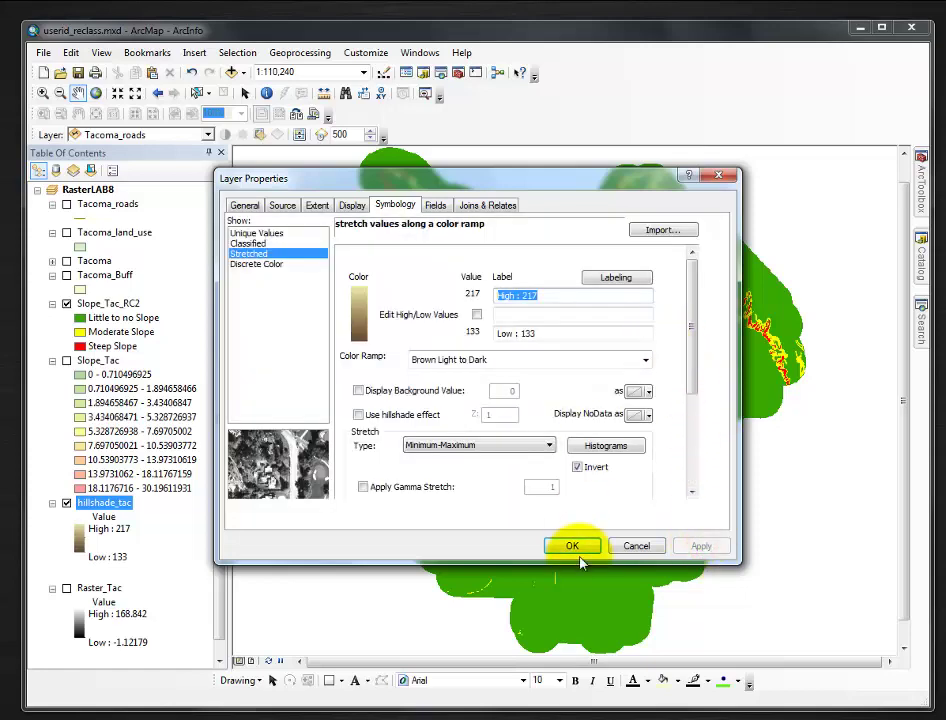
click(572, 546)
click(66, 303)
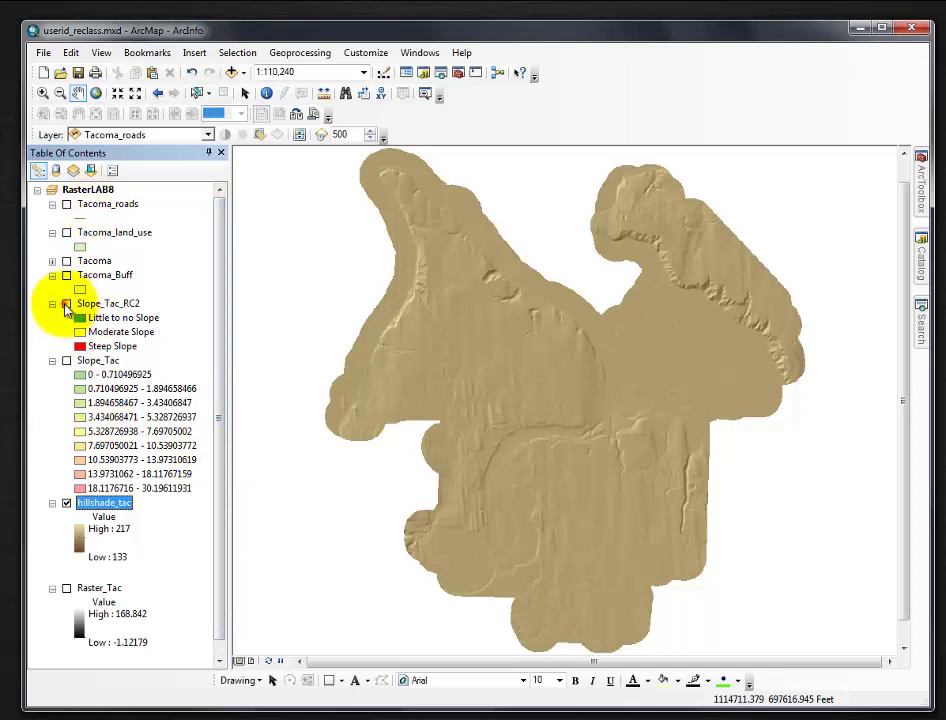
Show Slope_Tac_RC2 again and raise its transparency to about 71% with the Effects toolbar.
click(66, 304)
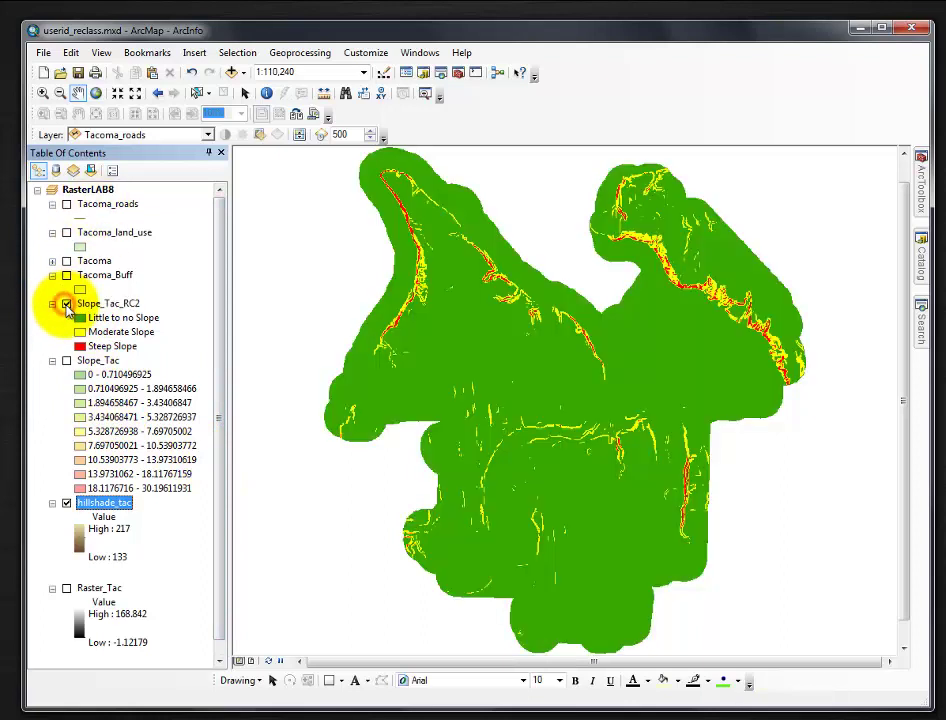
click(208, 136)
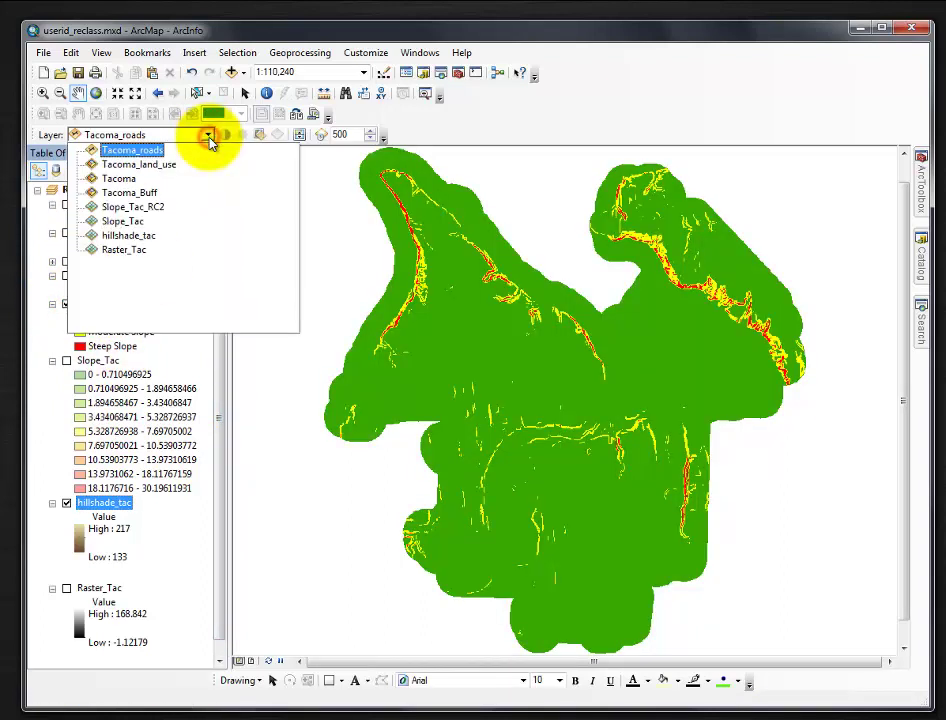
click(152, 208)
click(260, 136)
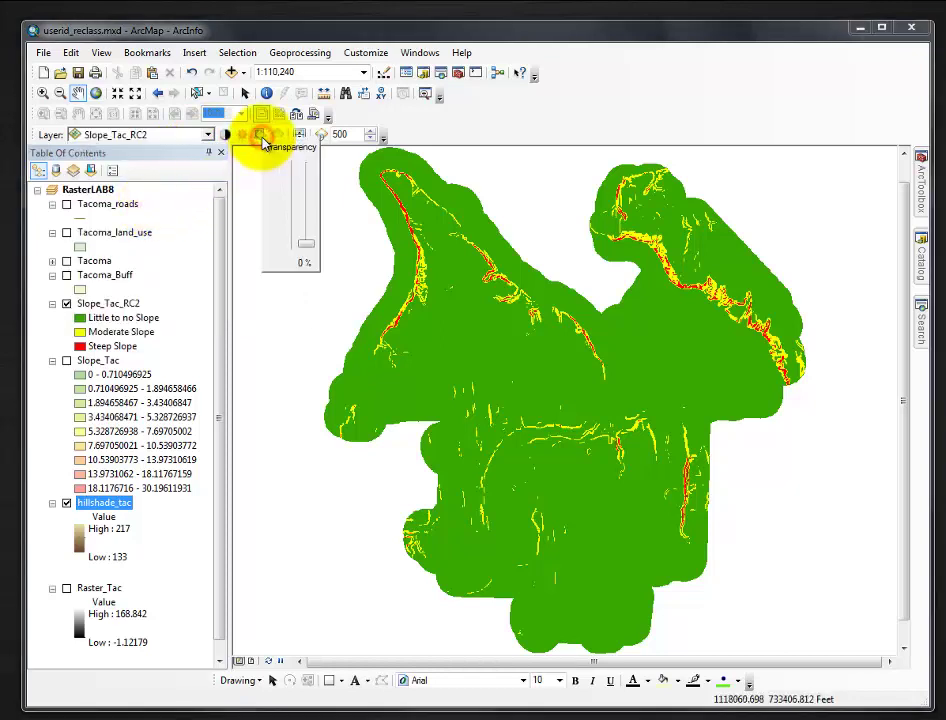
click(306, 183)
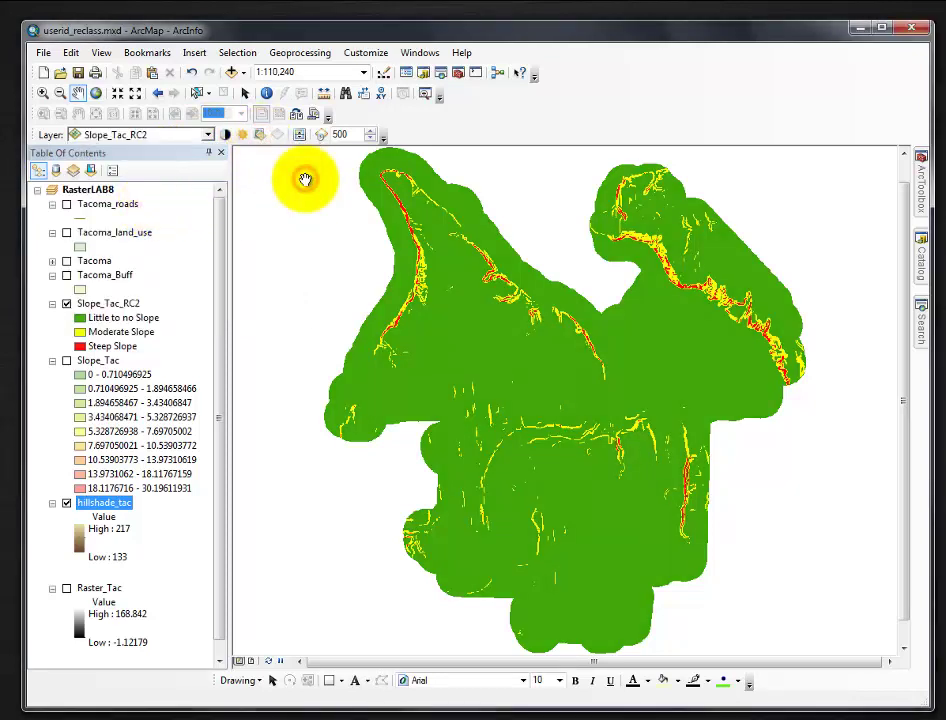
click(259, 137)
drag(303, 234, 303, 182)
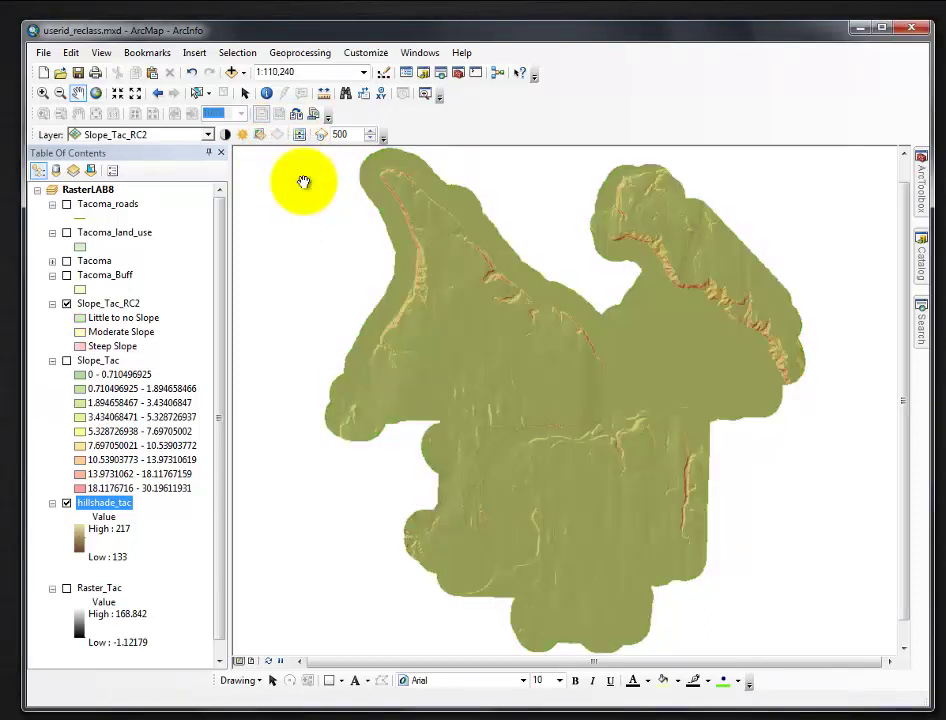
Fine-tune Slope_Tac_RC2's transparency from 60% up to about 75%.
click(259, 135)
mouse_move(300, 181)
mouse_down()
mouse_move(308, 177)
mouse_move(308, 201)
mouse_up()
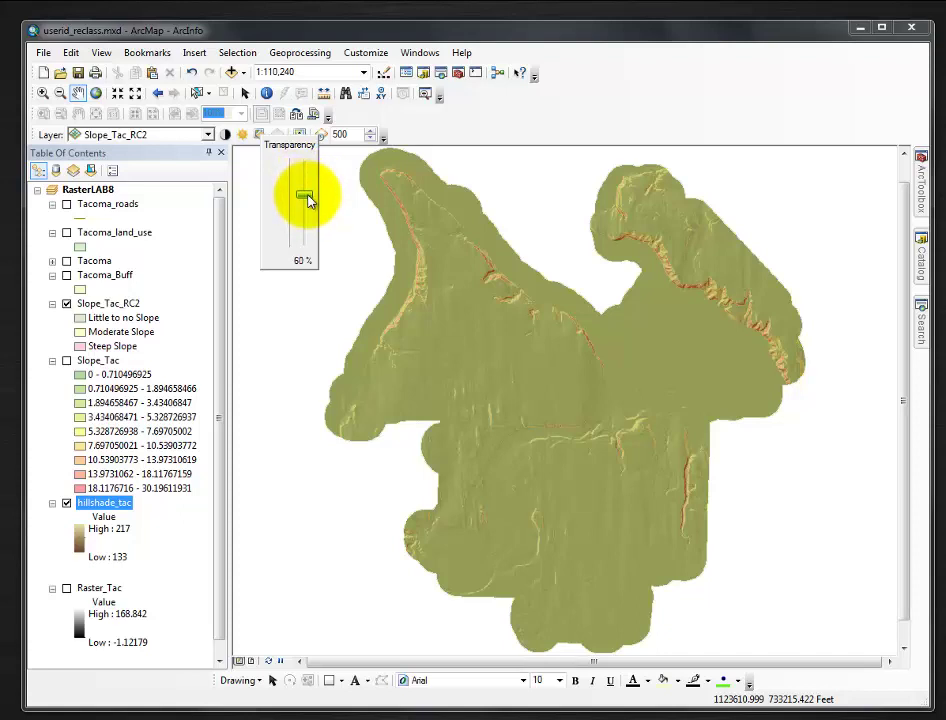
drag(308, 201, 307, 196)
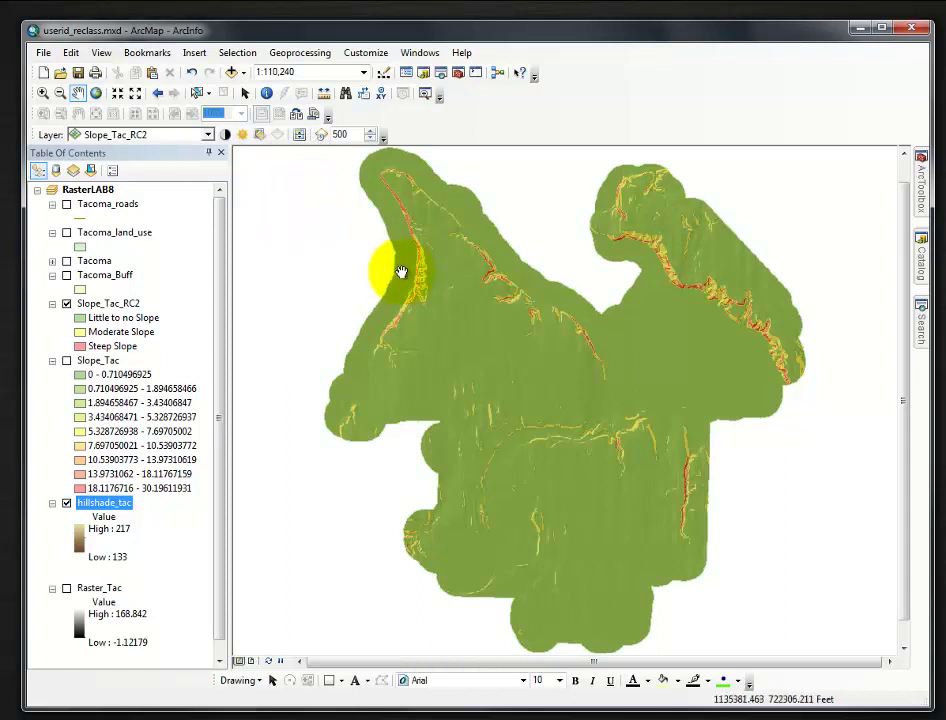
click(261, 135)
drag(306, 200, 306, 182)
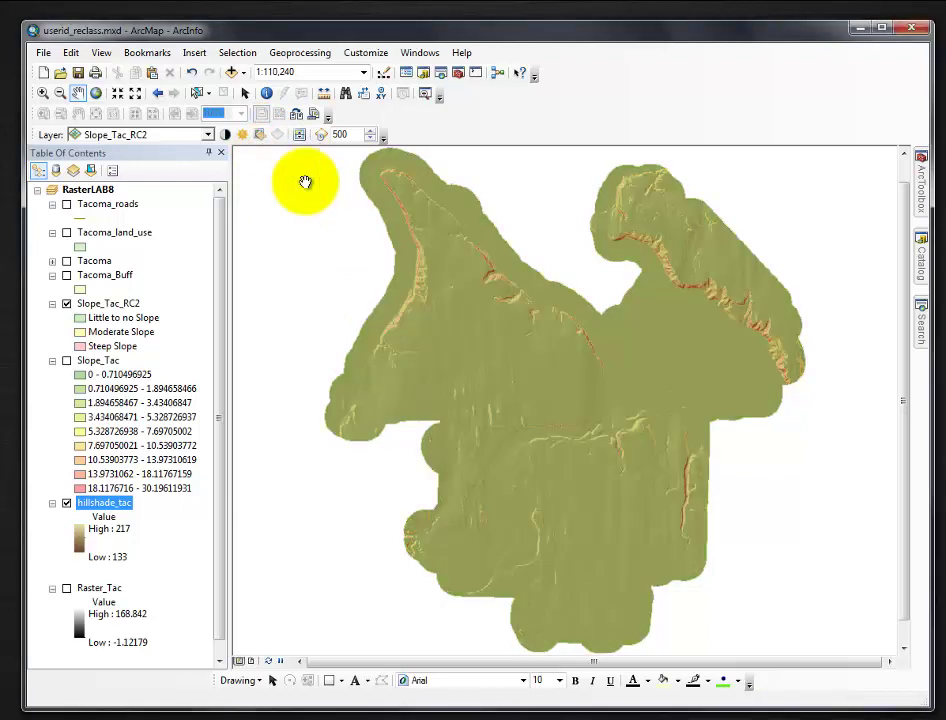